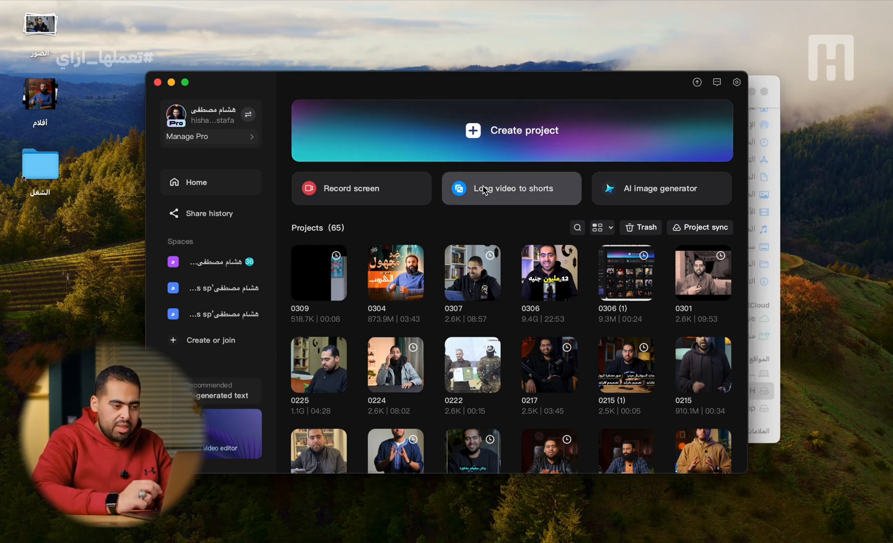
# Create a new project, import the video ازاي.mp4 from the H drive and place it on the timeline
pyautogui.click(522, 134)
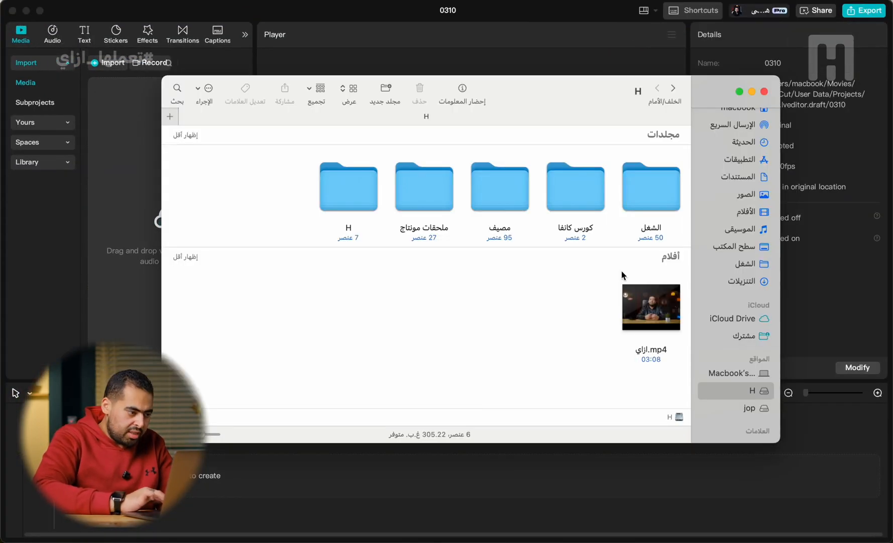
pyautogui.moveTo(651, 306); pyautogui.dragTo(106, 205)
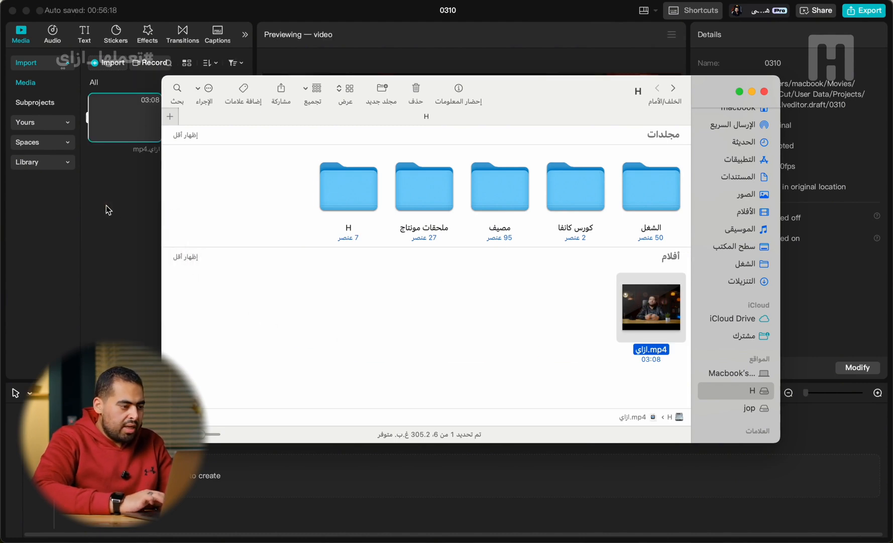
pyautogui.click(115, 202)
pyautogui.moveTo(136, 100); pyautogui.dragTo(196, 475)
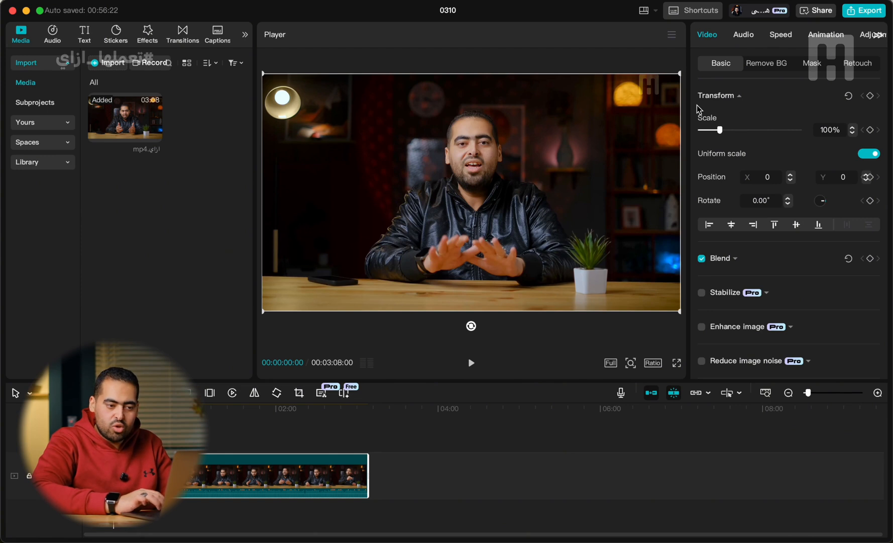
# Add a default text title over the video and replace its wording with the presenter's full name
pyautogui.click(85, 35)
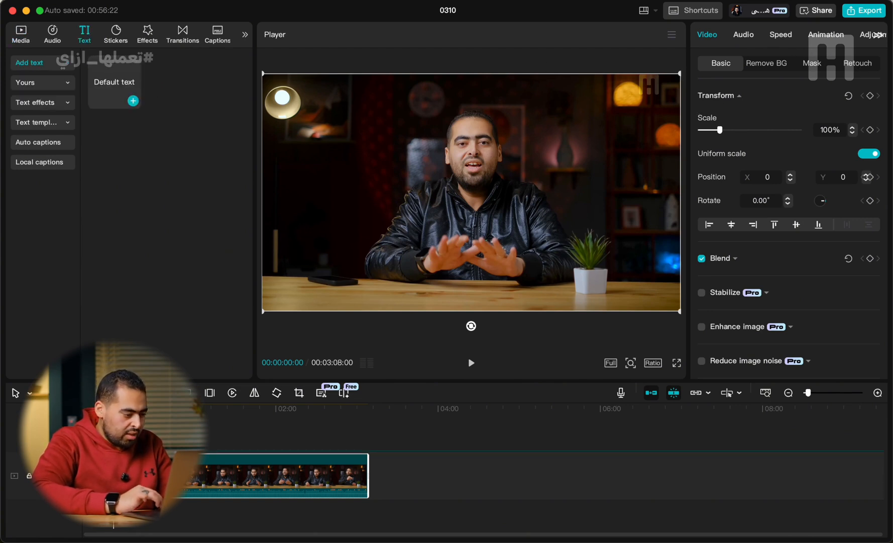
pyautogui.click(132, 101)
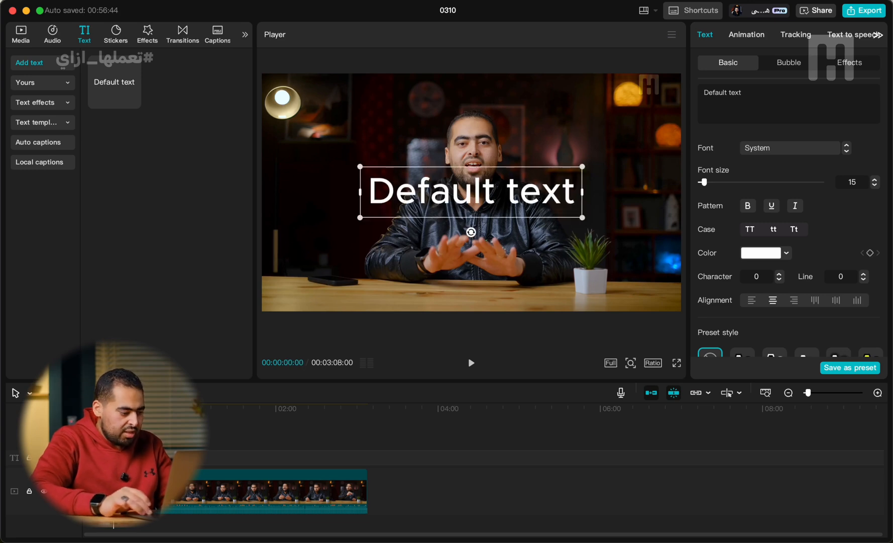
pyautogui.click(255, 437)
pyautogui.write('هش')
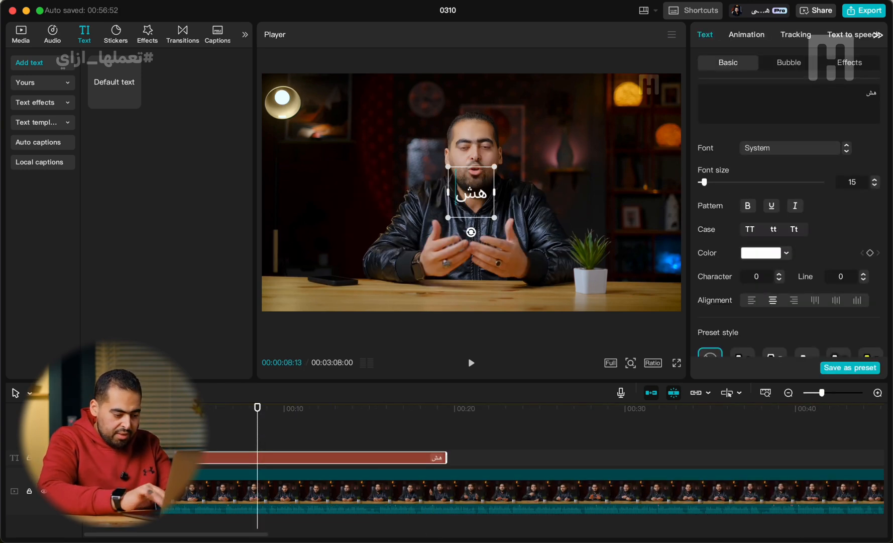
pyautogui.write('ام مصطفى')
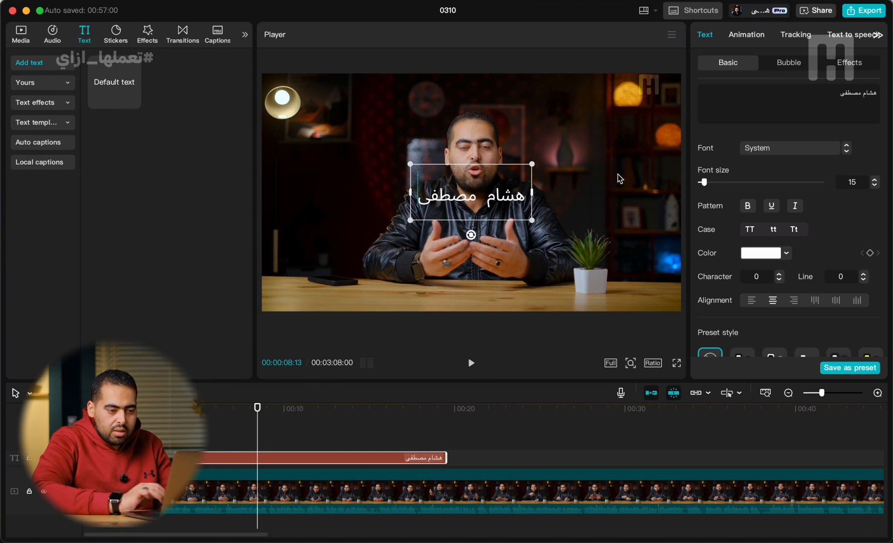
# Set the title's font to PalsamArabic-ExtraBold, enlarge it and move it up over the presenter's face
pyautogui.click(767, 151)
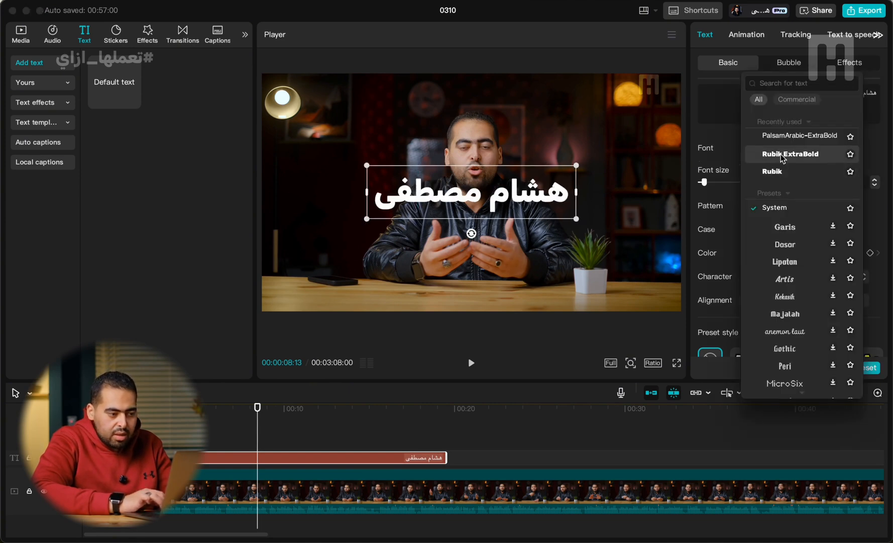
pyautogui.click(784, 135)
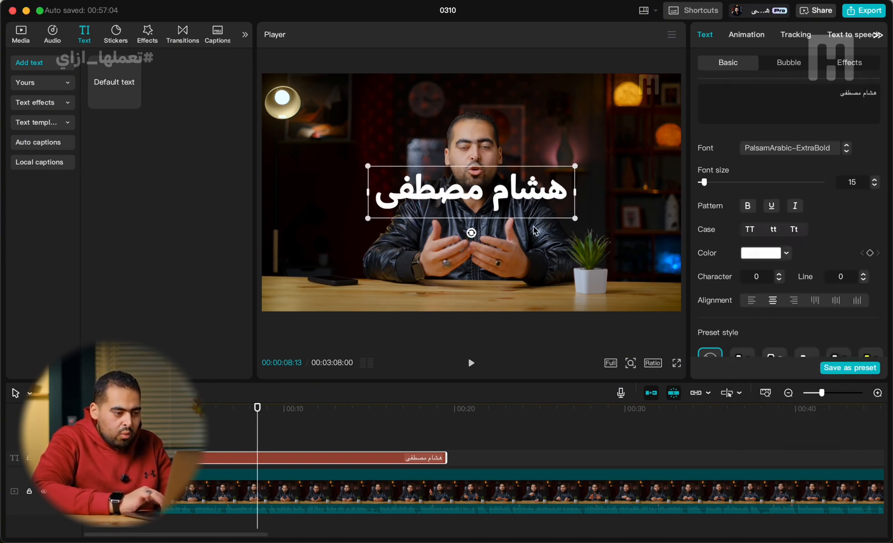
pyautogui.moveTo(575, 217); pyautogui.dragTo(623, 244)
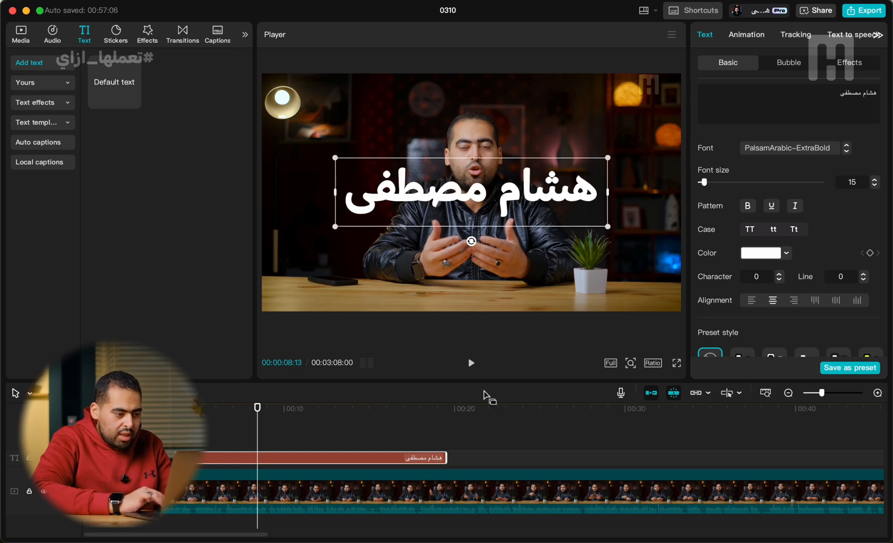
pyautogui.click(460, 423)
pyautogui.click(347, 420)
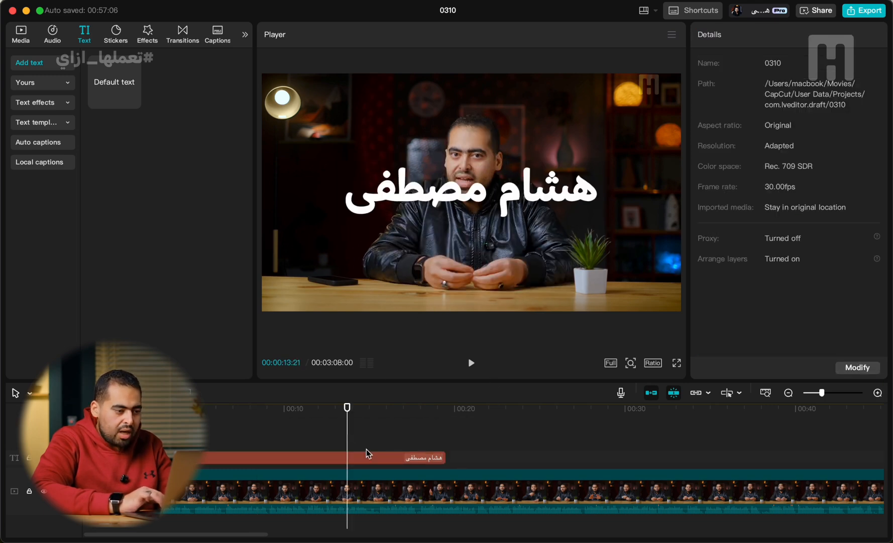
pyautogui.moveTo(518, 198); pyautogui.dragTo(512, 176)
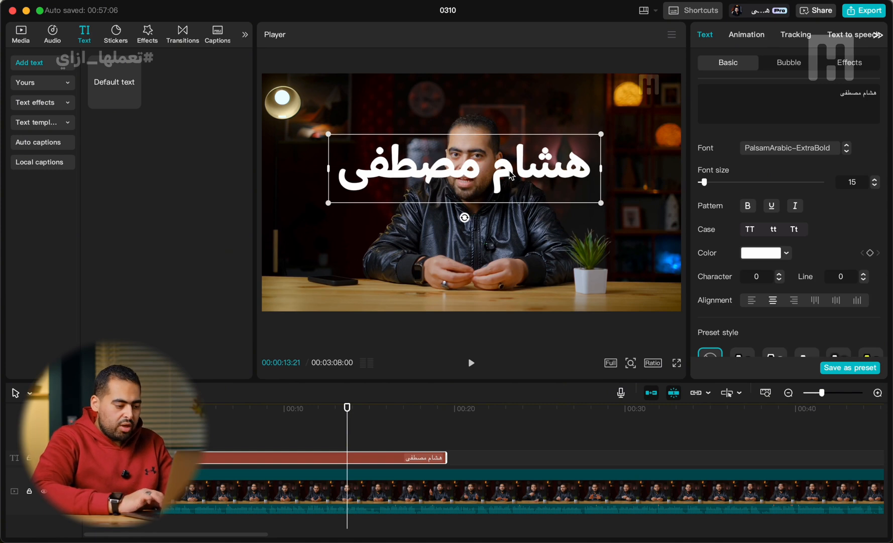
# Duplicate the video clip onto a muted track above the original, keeping the title on the topmost track
pyautogui.click(301, 443)
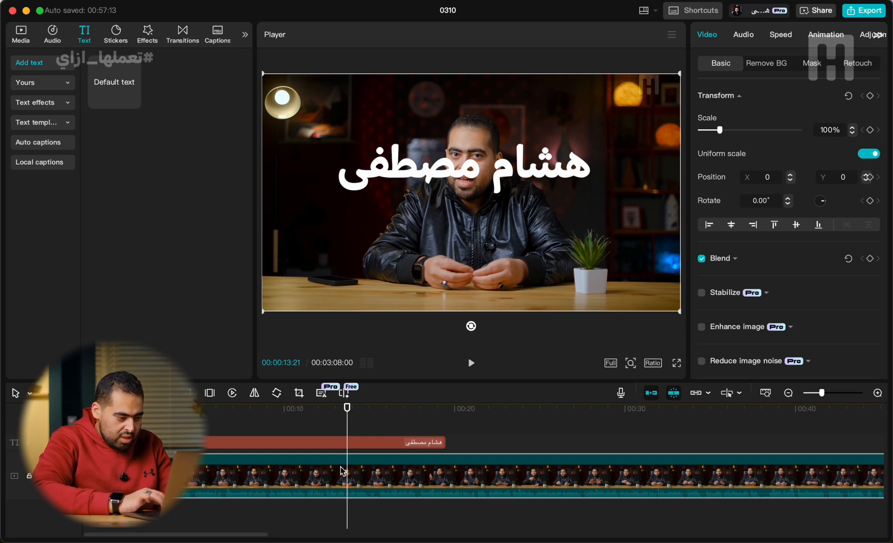
pyautogui.moveTo(341, 471)
pyautogui.mouseDown()
pyautogui.moveTo(341, 431)
pyautogui.moveTo(341, 463)
pyautogui.mouseUp()
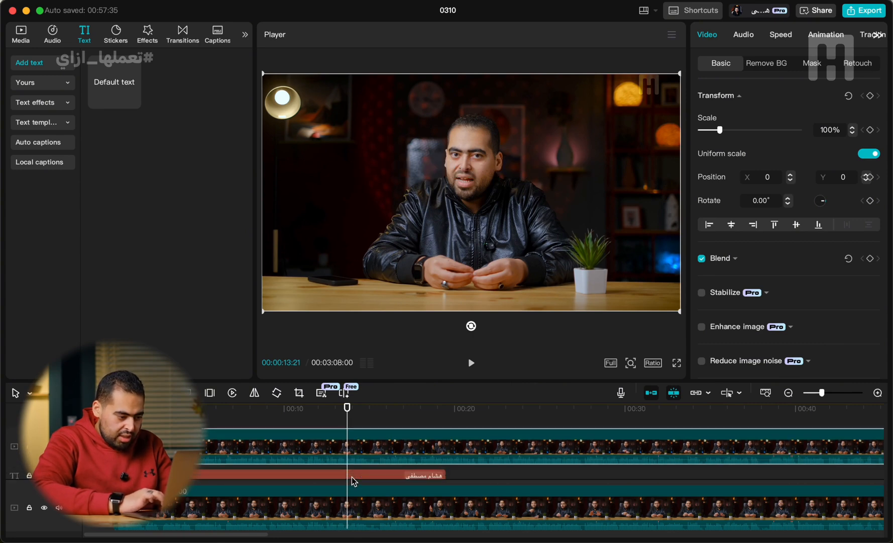
pyautogui.moveTo(358, 473); pyautogui.dragTo(360, 436)
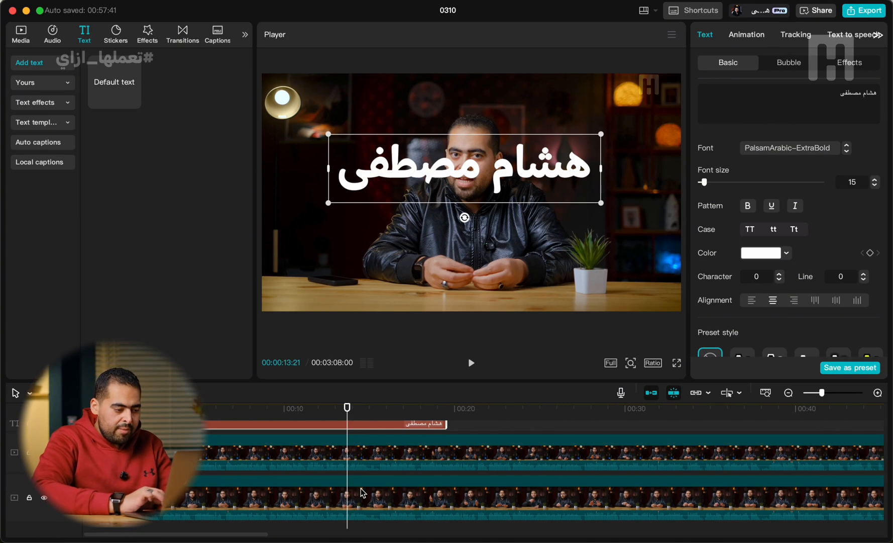
pyautogui.click(371, 452)
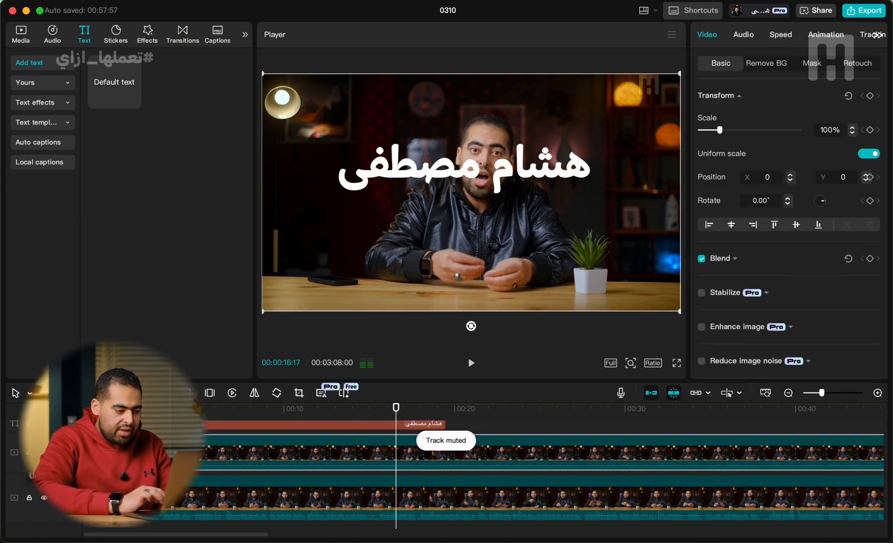
# Try extracting the audio from the duplicate video clip and undo the extraction
pyautogui.rightClick(317, 448)
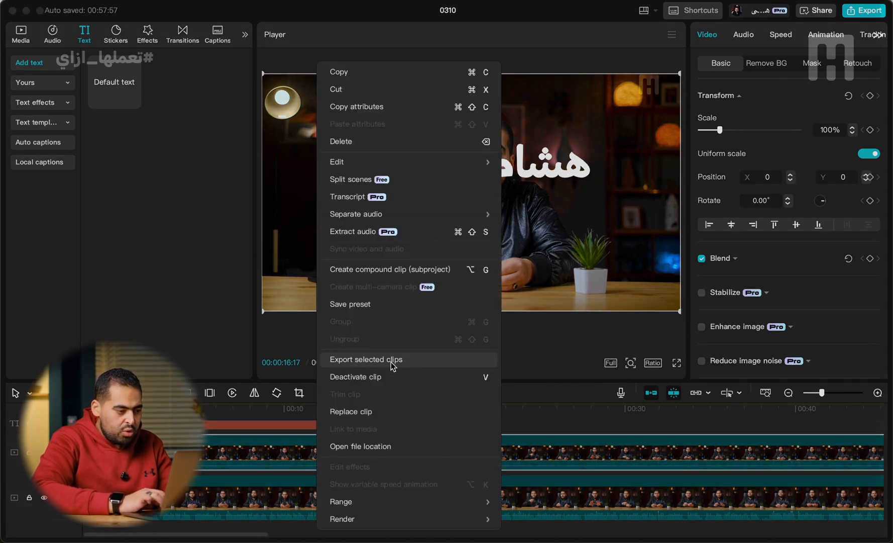
pyautogui.click(371, 236)
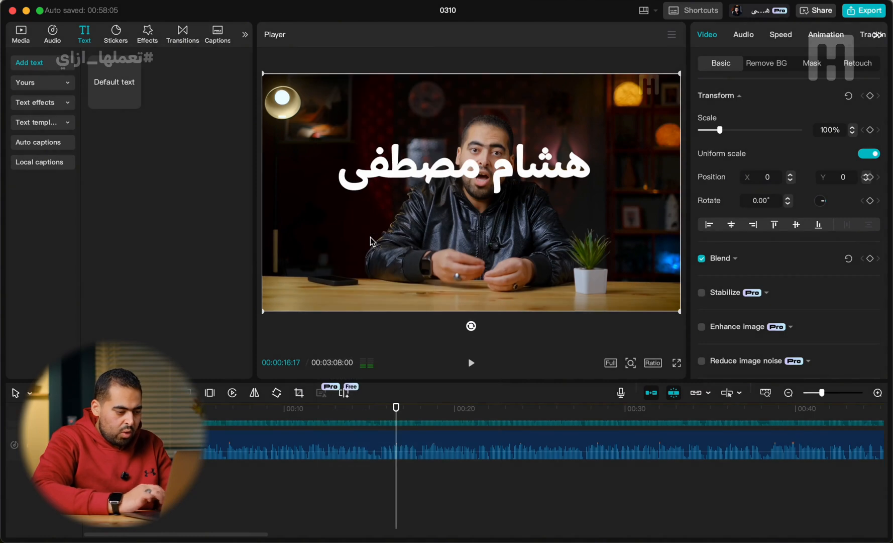
pyautogui.click(322, 449)
pyautogui.press('super+z')
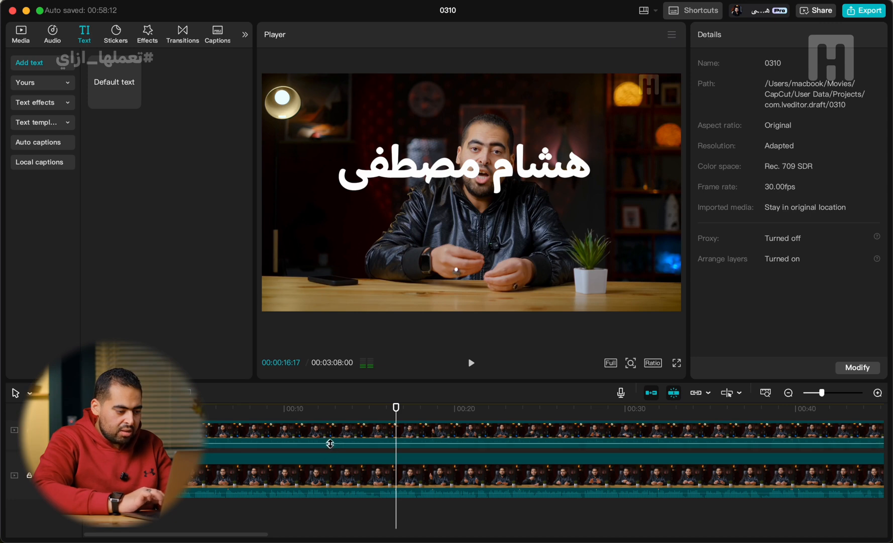
# Trim both video clips to end at about 30 seconds on the timeline
pyautogui.click(343, 445)
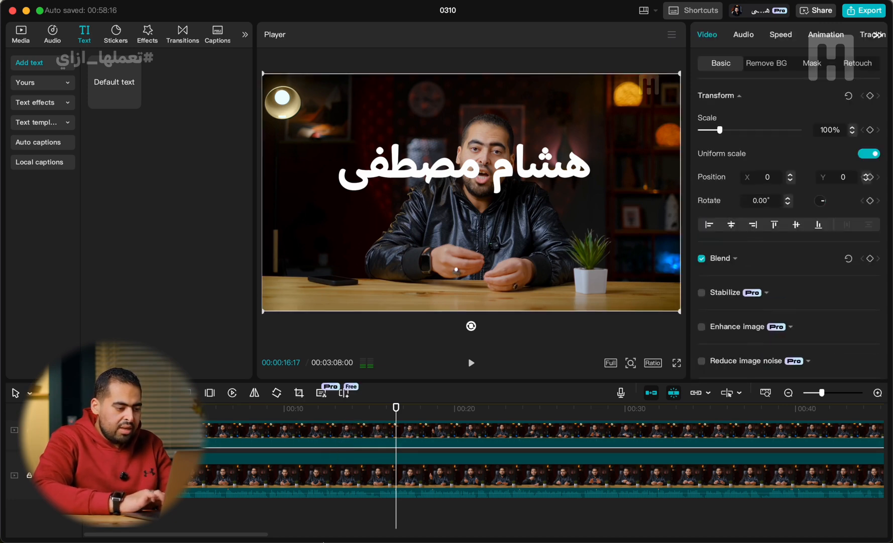
pyautogui.scroll(2, 339, 480)
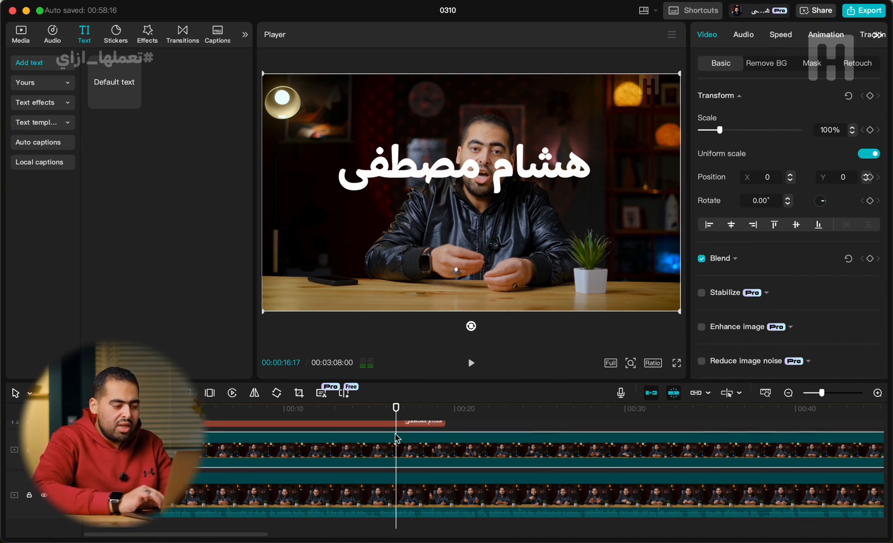
pyautogui.moveTo(396, 416); pyautogui.dragTo(282, 416)
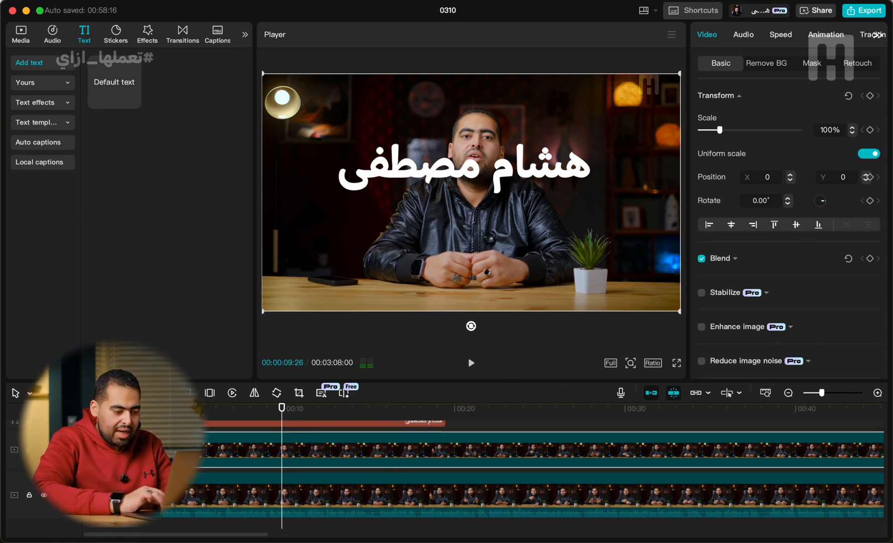
pyautogui.click(628, 410)
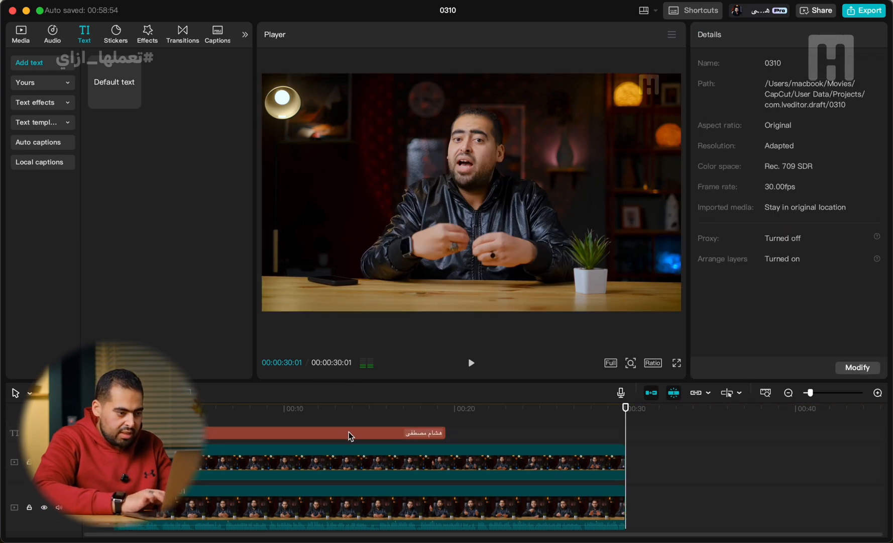
# Remove the background from the upper video clip with Auto removal
pyautogui.click(363, 410)
pyautogui.click(276, 410)
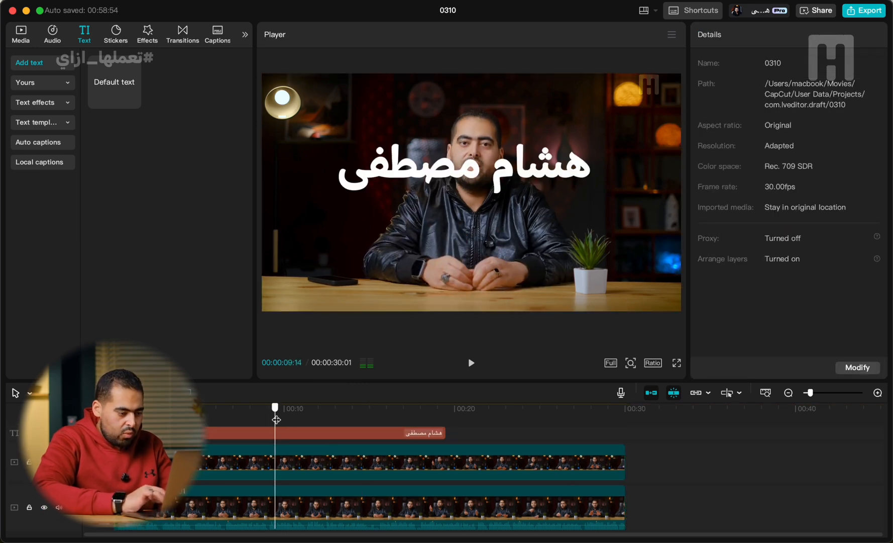
pyautogui.moveTo(276, 418); pyautogui.dragTo(295, 419)
pyautogui.click(347, 475)
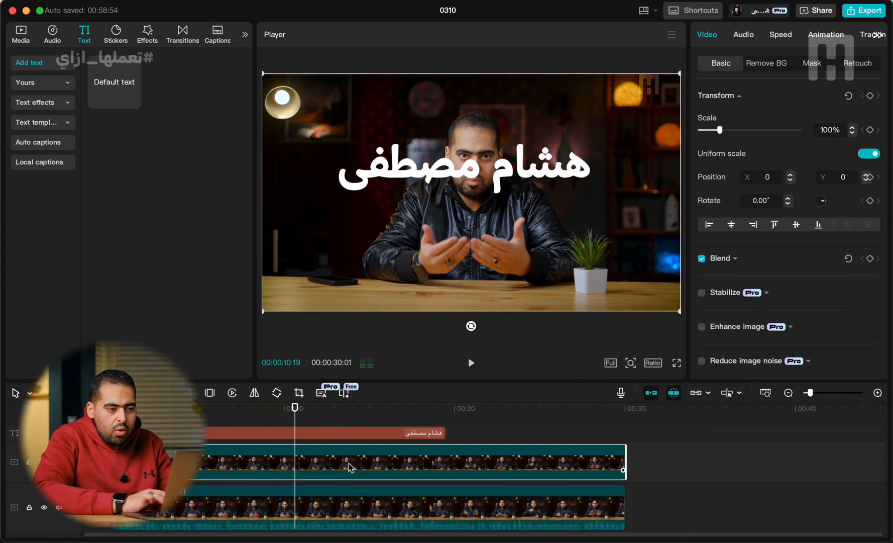
pyautogui.click(767, 64)
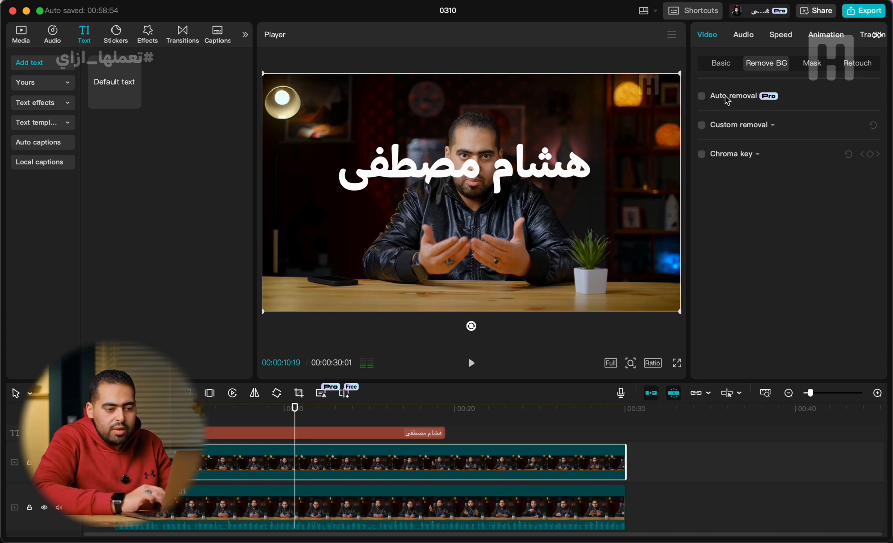
pyautogui.click(702, 96)
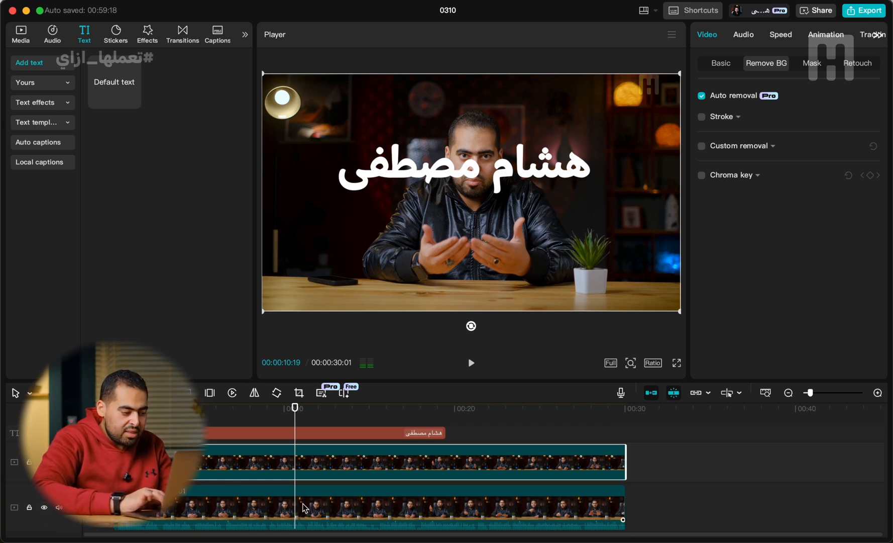
# Hide the lower video track to inspect the presenter's cutout, and show the track again
pyautogui.scroll(-2, 334, 480)
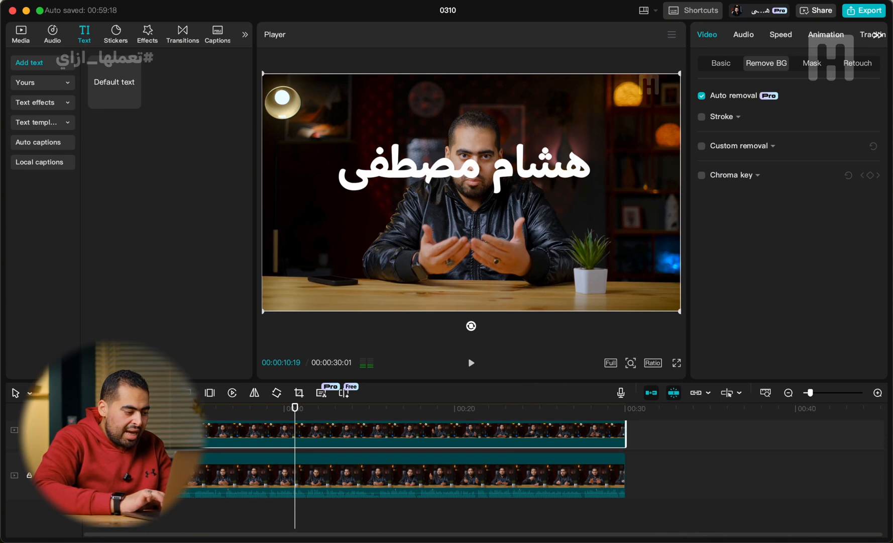
pyautogui.click(41, 475)
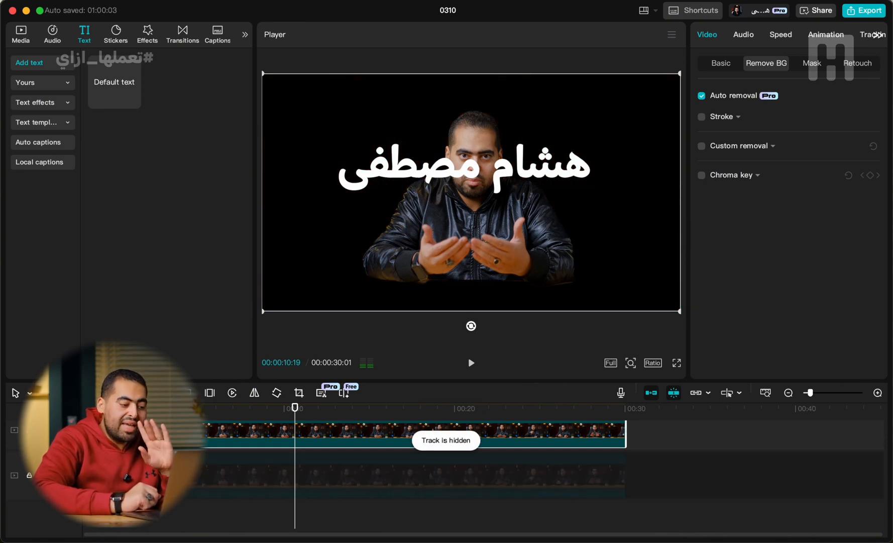
pyautogui.click(41, 475)
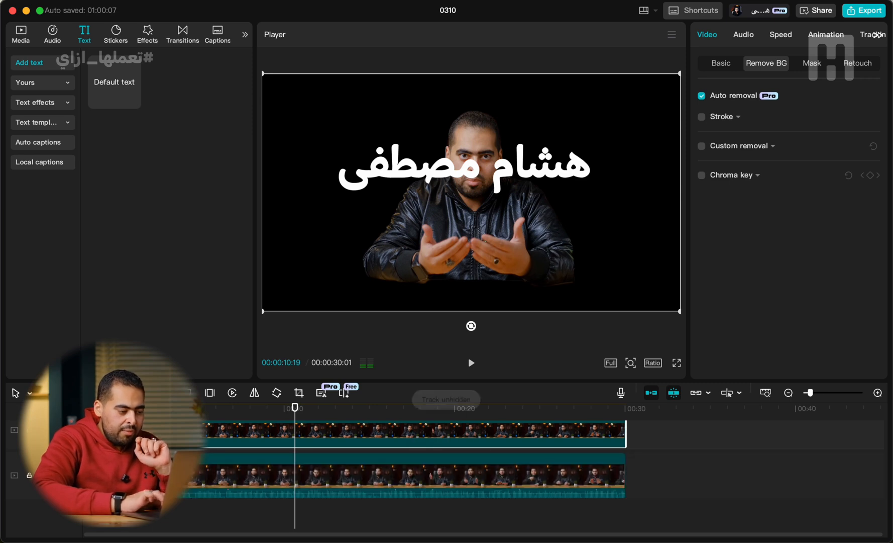
pyautogui.scroll(2, 220, 494)
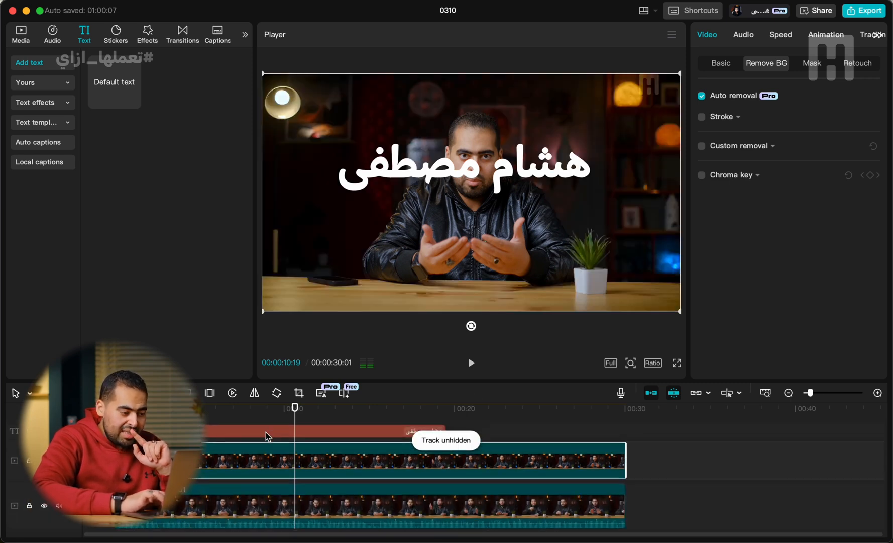
# Move the title between the two video tracks, behind the presenter, and enlarge it to nearly the frame's width
pyautogui.moveTo(272, 426); pyautogui.dragTo(270, 485)
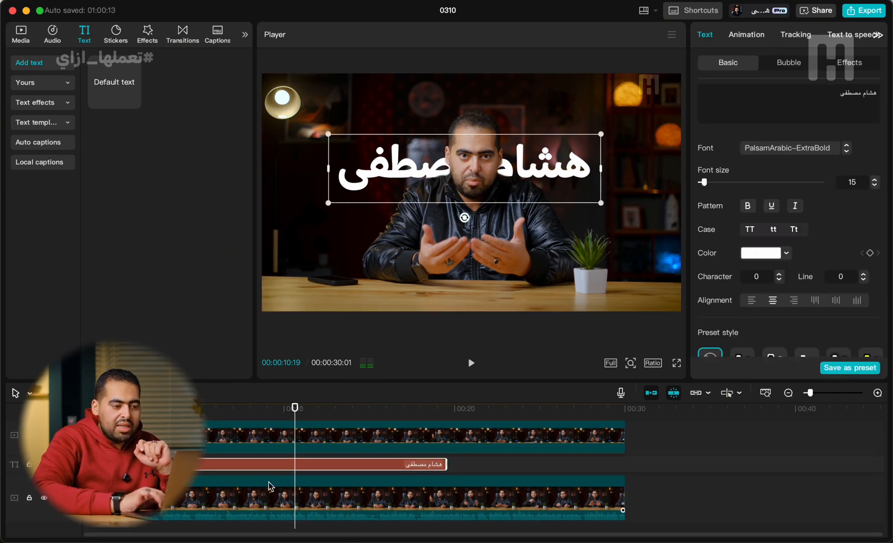
pyautogui.moveTo(600, 200); pyautogui.dragTo(655, 239)
pyautogui.moveTo(609, 165); pyautogui.dragTo(611, 164)
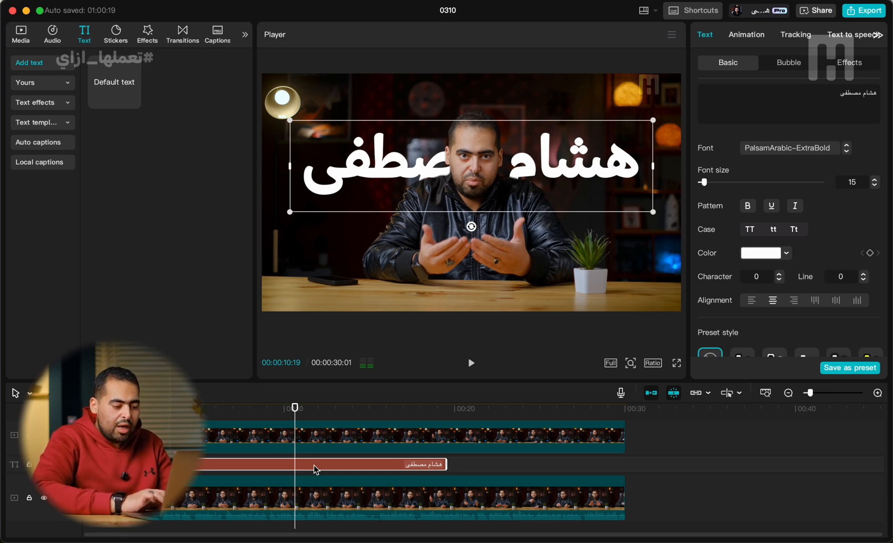
# Place the library's fiery explosion clip between the lower video and the presenter's cutout from about 20 seconds, and preview it
pyautogui.click(520, 516)
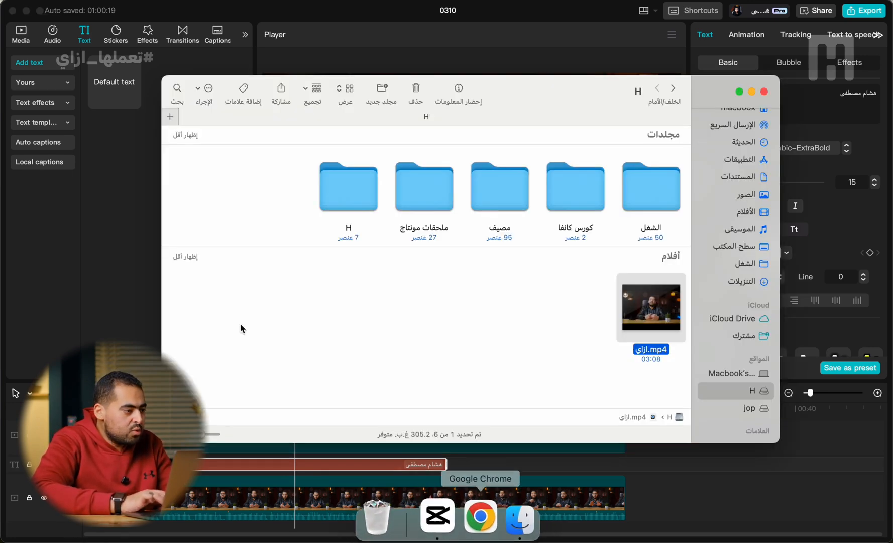
pyautogui.click(123, 157)
pyautogui.click(23, 33)
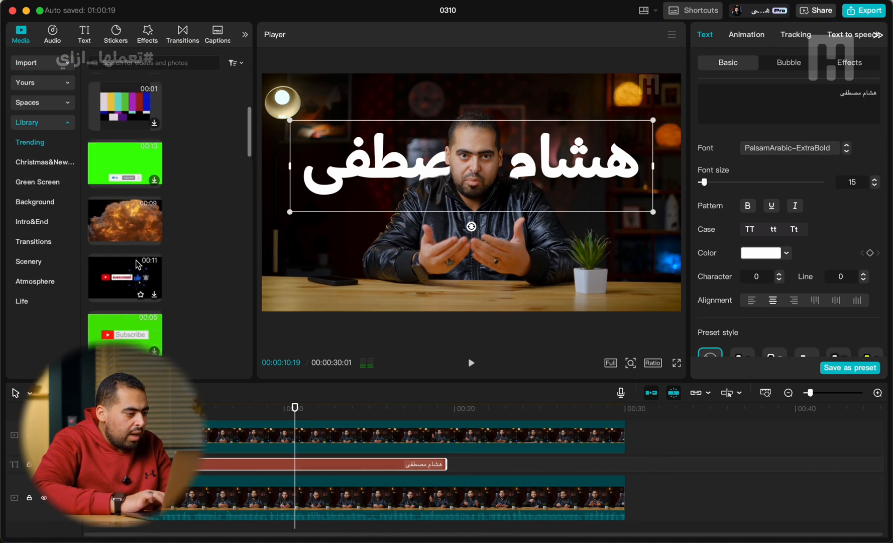
pyautogui.scroll(1, 136, 264)
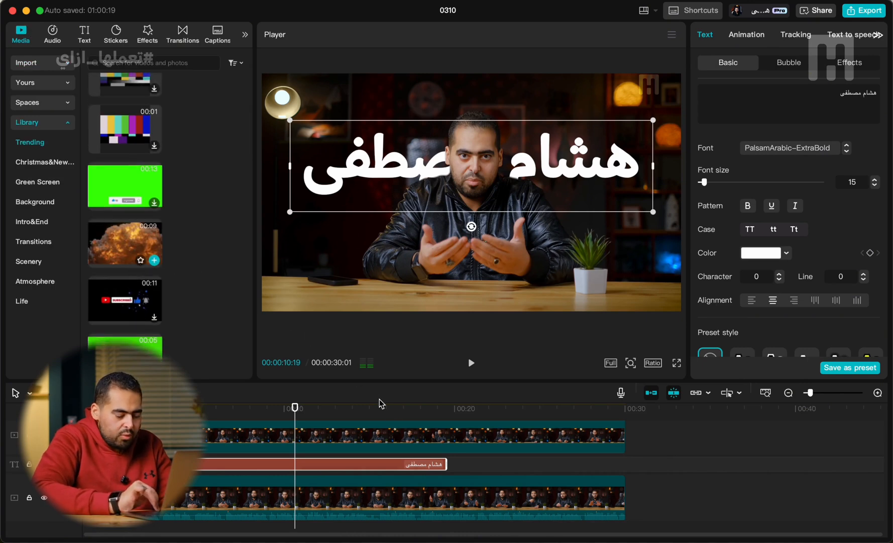
pyautogui.moveTo(380, 402); pyautogui.dragTo(457, 463)
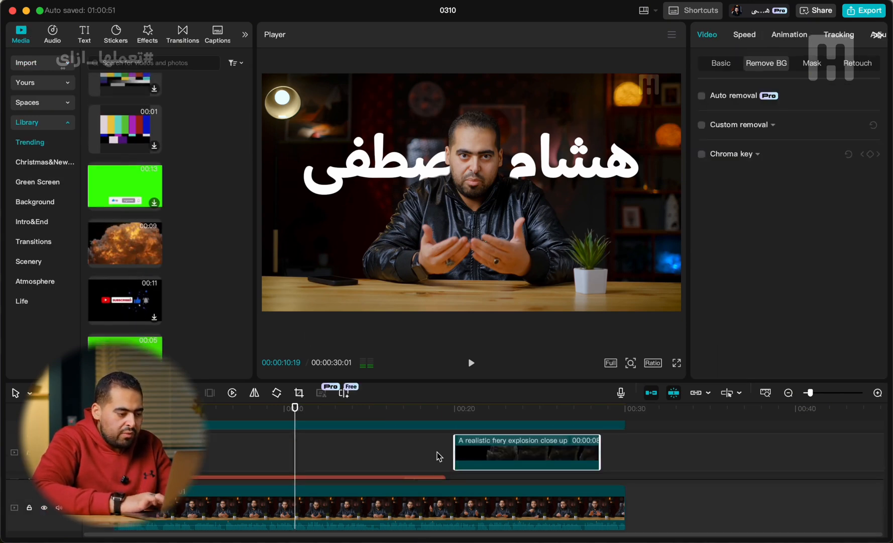
pyautogui.moveTo(303, 413); pyautogui.dragTo(455, 418)
pyautogui.press('space')
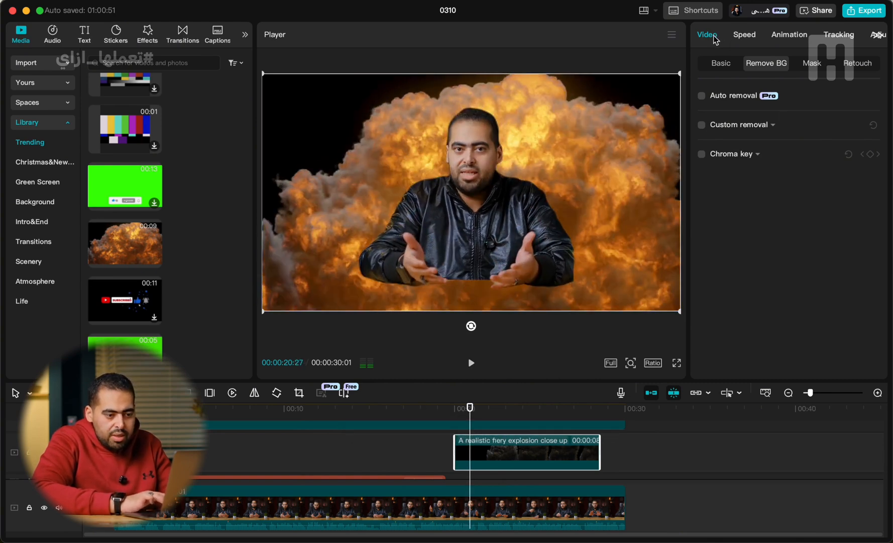
# Set the explosion clip's blend mode to Color dodge
pyautogui.click(721, 64)
pyautogui.scroll(-5, 774, 283)
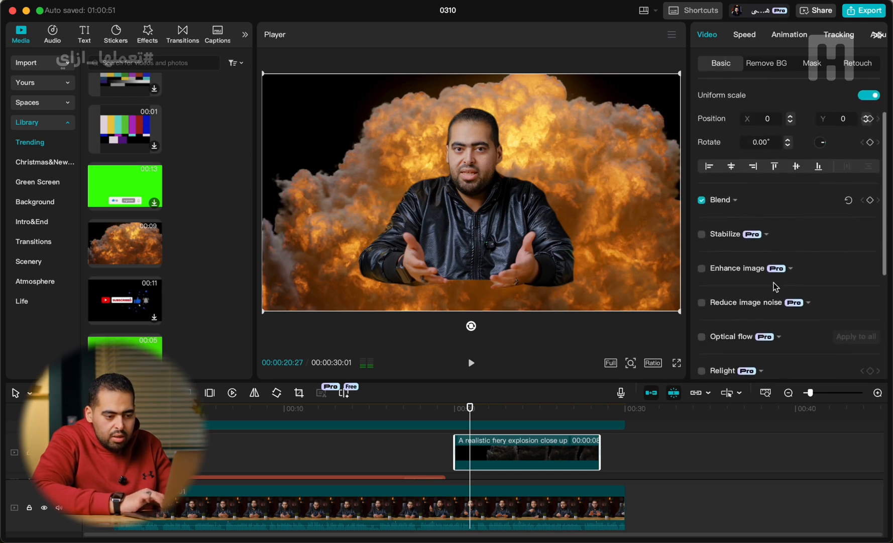
pyautogui.scroll(-3, 774, 283)
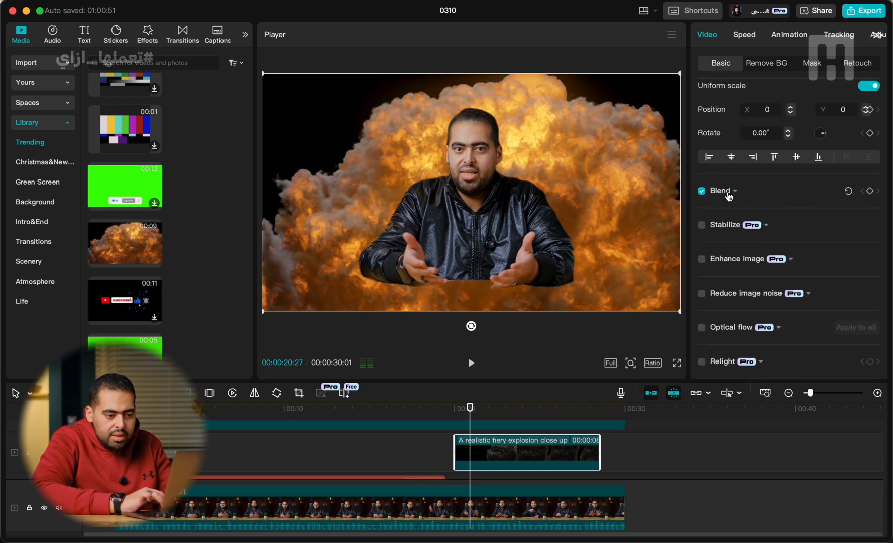
pyautogui.click(729, 192)
pyautogui.click(783, 221)
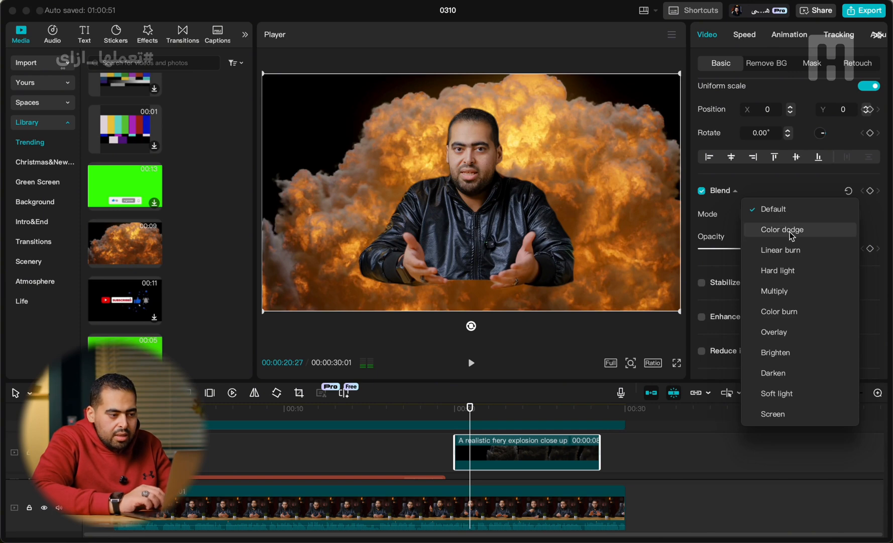
pyautogui.click(792, 232)
# Mute the lower video track and preview the blended explosion behind the presenter
pyautogui.click(433, 408)
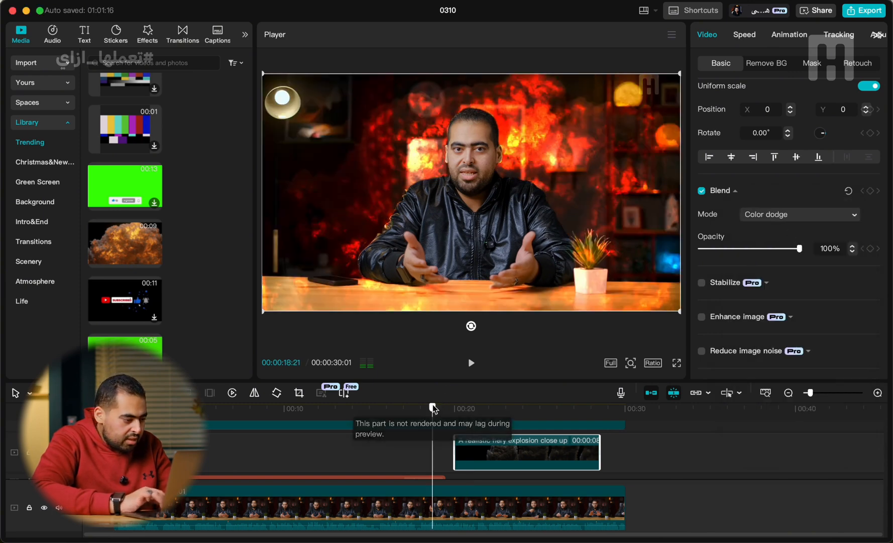
pyautogui.click(59, 508)
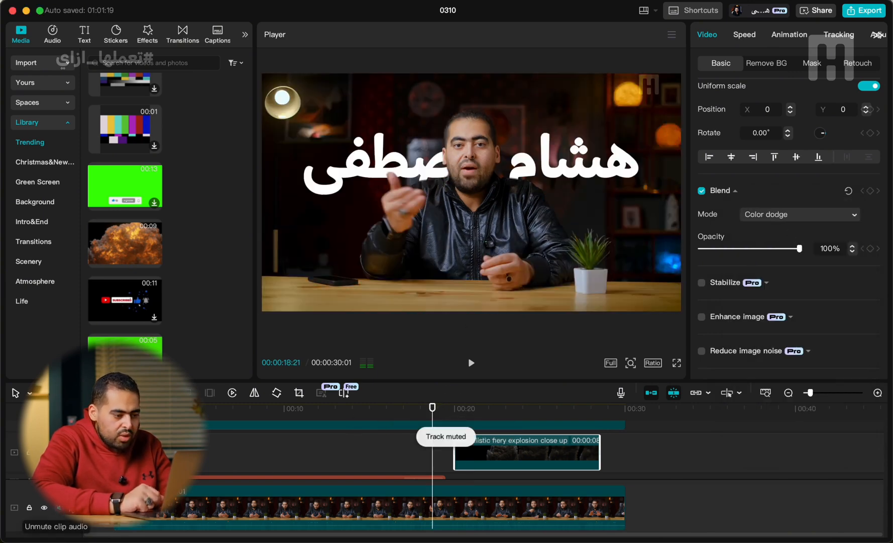
pyautogui.press('space')
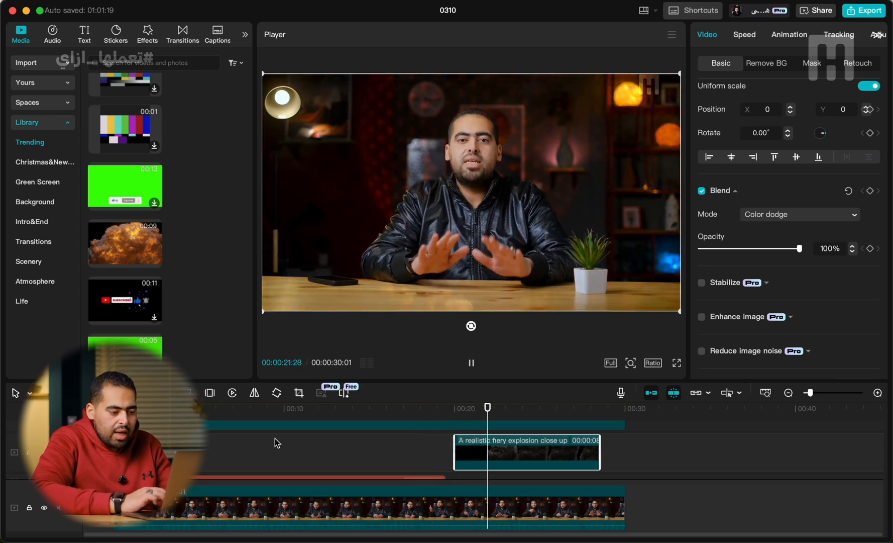
pyautogui.press('space')
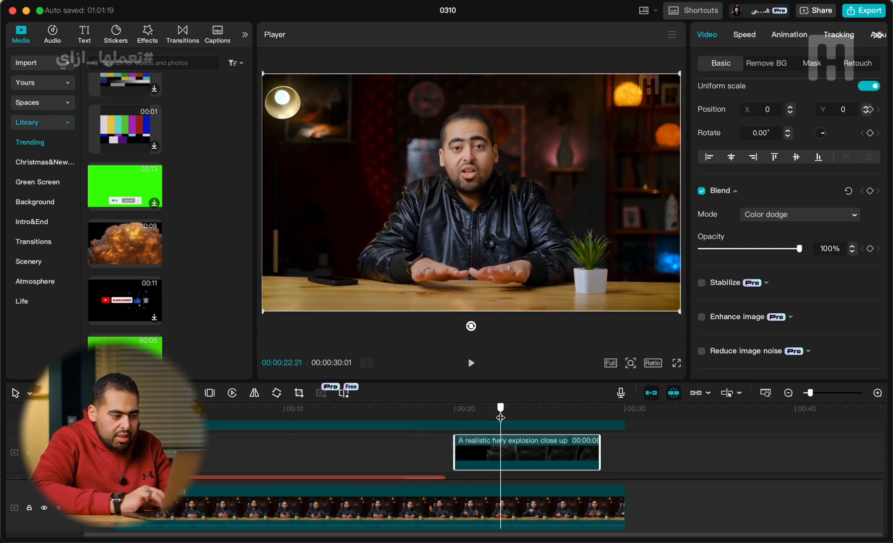
pyautogui.click(458, 408)
pyautogui.press('space')
pyautogui.press('space')
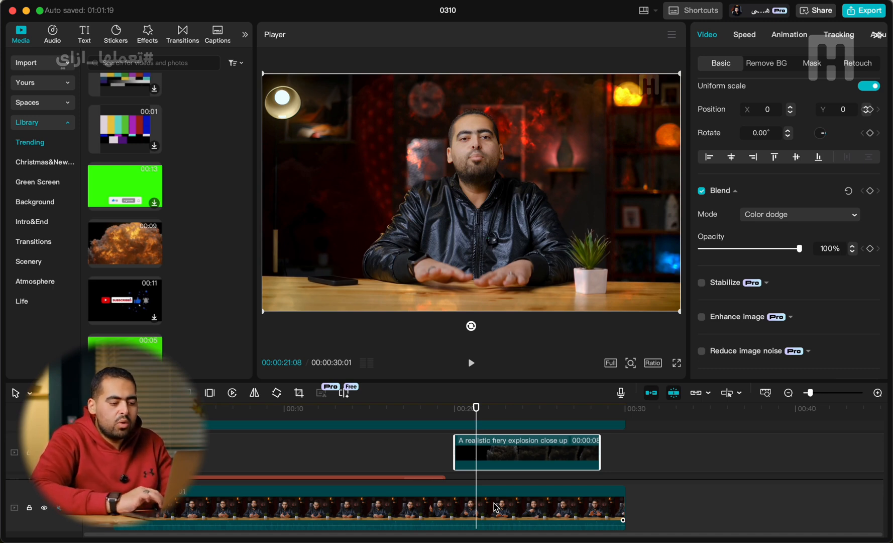
# Return to the title section at about 12 seconds and undo the blending and insertion of the explosion clip
pyautogui.moveTo(476, 408); pyautogui.dragTo(335, 416)
pyautogui.scroll(-2, 335, 442)
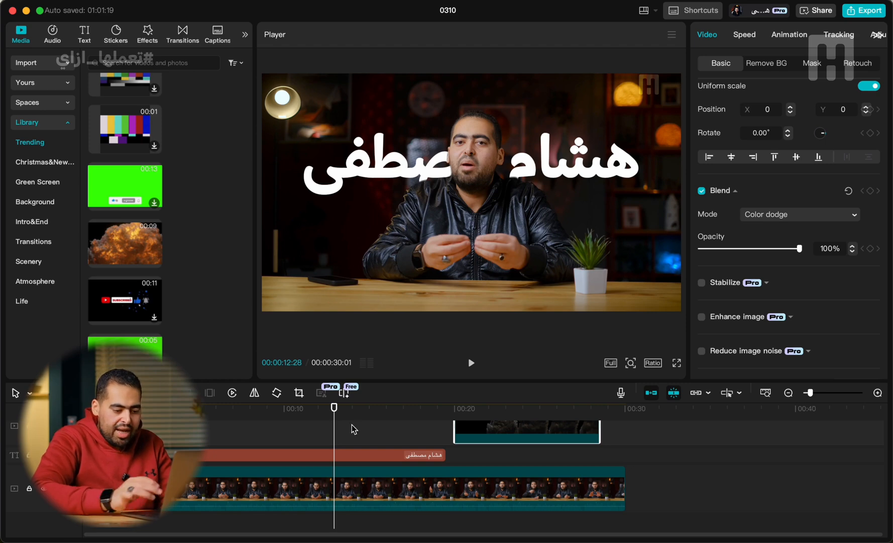
pyautogui.hotkey('ctrl', 'z')
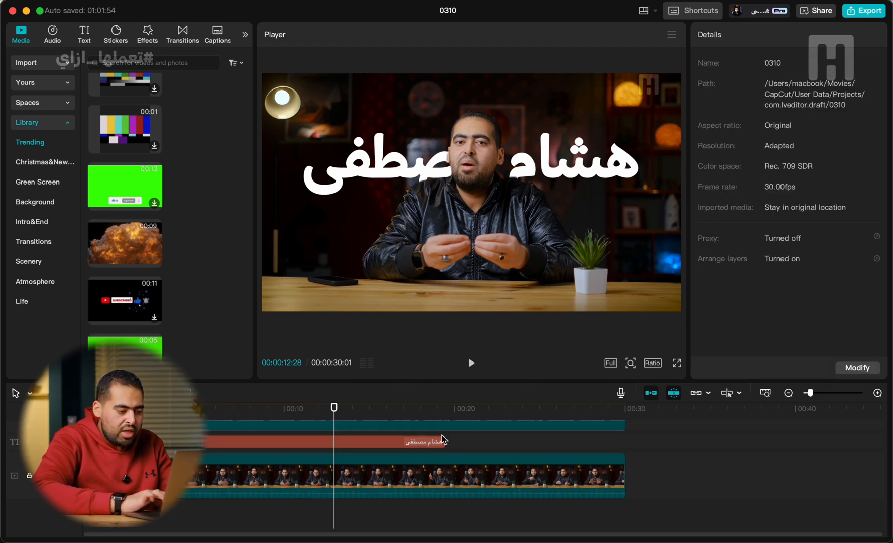
# Move the title above both video tracks and shrink it to about 70% of the frame's width
pyautogui.click(377, 428)
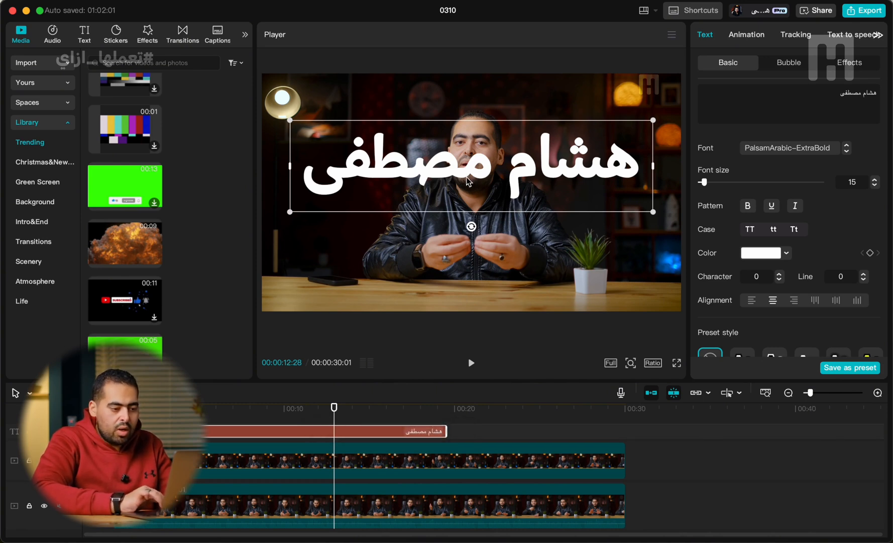
pyautogui.moveTo(652, 206); pyautogui.dragTo(611, 182)
# Elongate both words of the Arabic title by inserting kashida strokes (ـ) between their letters
pyautogui.doubleClick(542, 173)
pyautogui.click(539, 169)
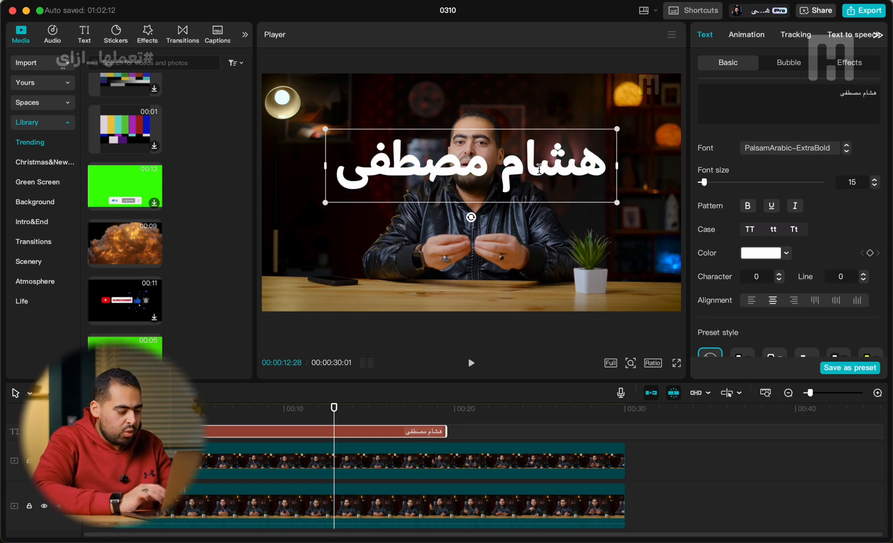
pyautogui.write('ـ')
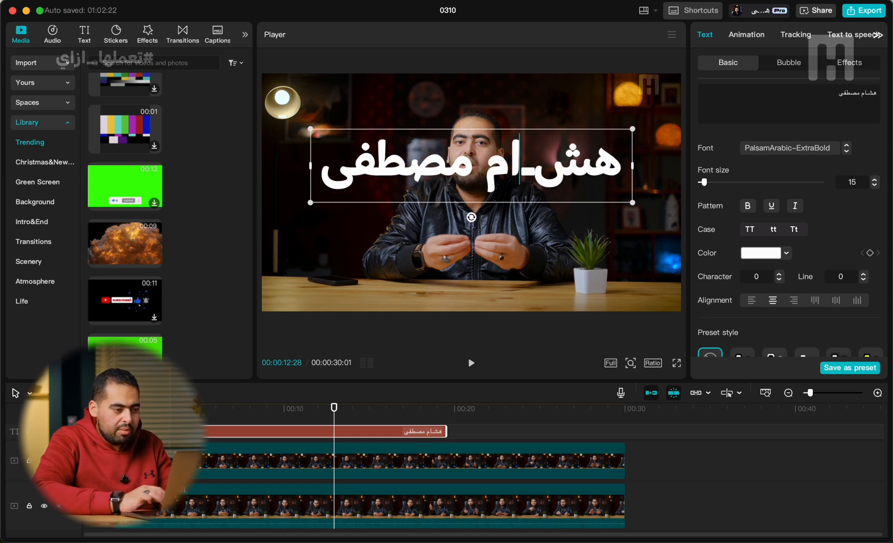
pyautogui.write('ــ')
pyautogui.press('Left')
pyautogui.press('Left')
pyautogui.press('Left')
pyautogui.press('Left')
pyautogui.write('ــ')
pyautogui.press('Left')
pyautogui.write('ــ')
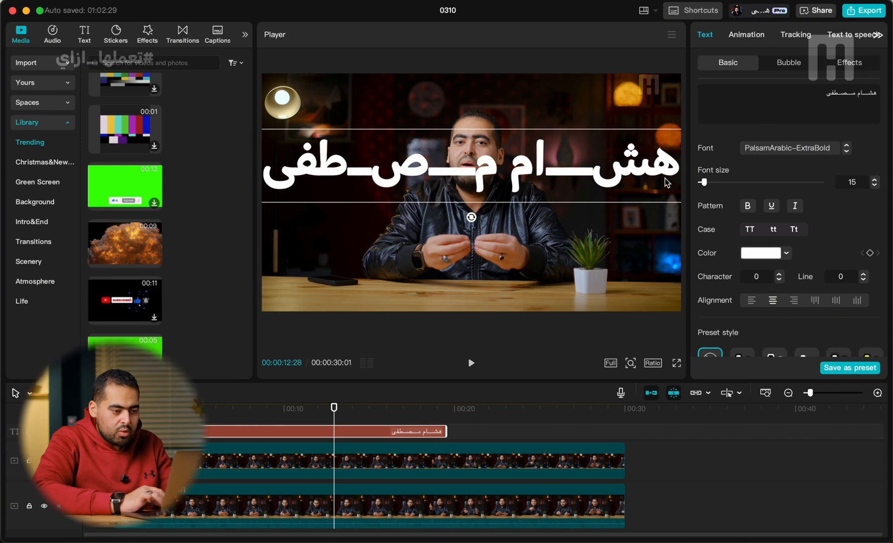
# Scale the elongated title down to about 80% of the frame's width
pyautogui.scroll(-2, 665, 178)
pyautogui.moveTo(636, 200); pyautogui.dragTo(595, 192)
pyautogui.scroll(2, 573, 181)
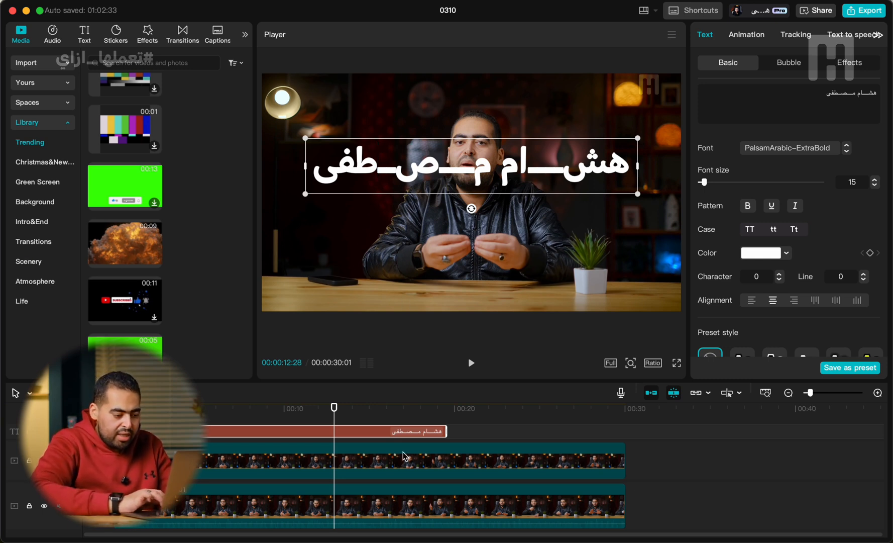
# Search Google in Chrome for "عكس الكلام" and open the arabic-keyboard.org Photoshop Arabic converter
pyautogui.click(469, 531)
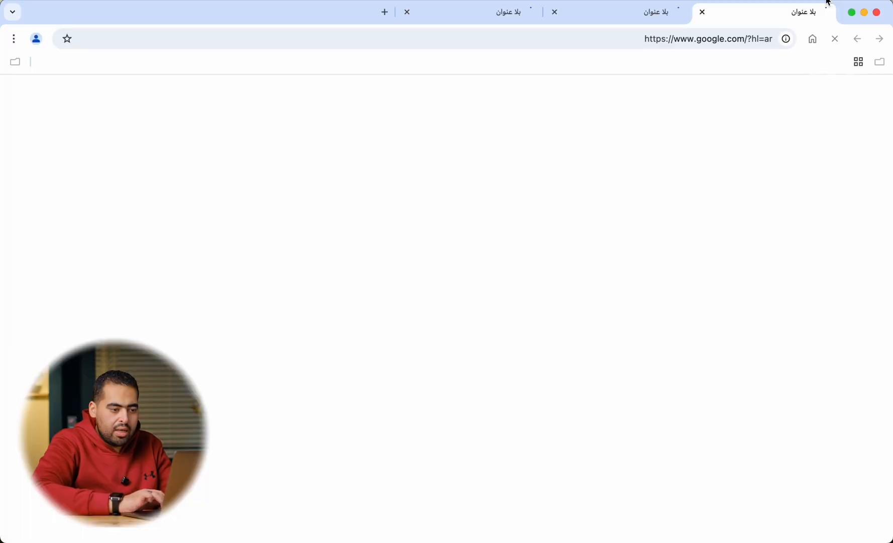
pyautogui.write('عكس الكلام')
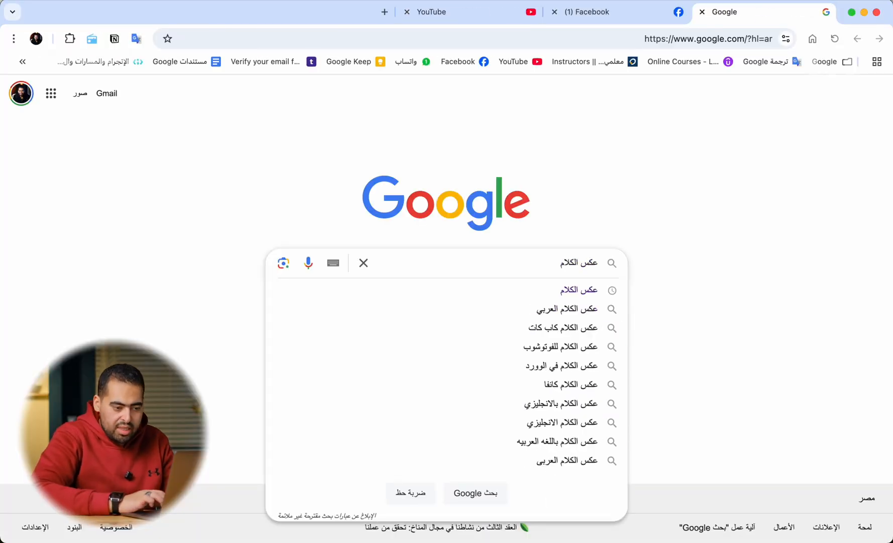
pyautogui.press('Return')
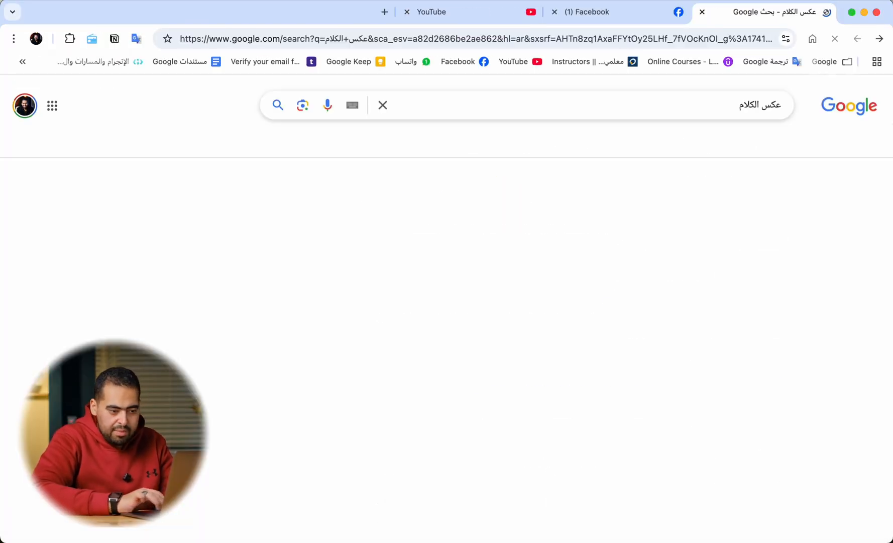
pyautogui.click(683, 207)
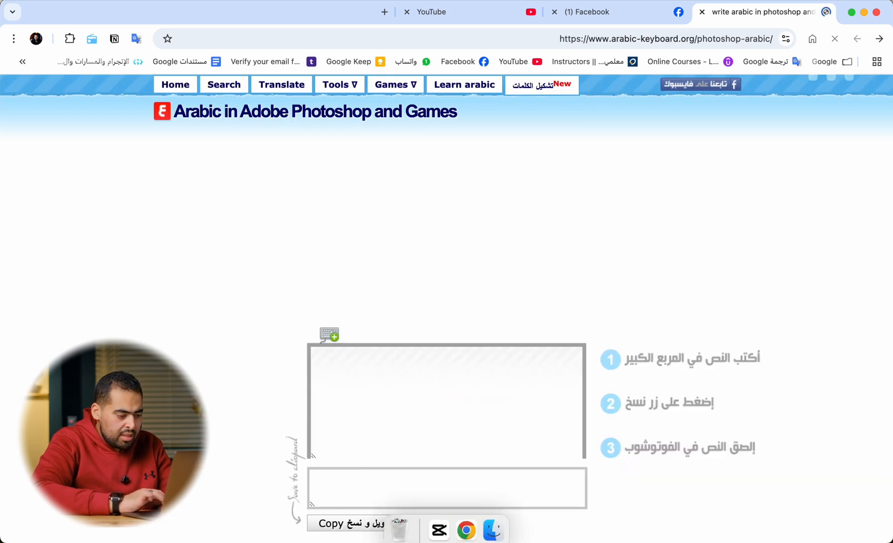
# Convert the CapCut title's text with the Arabic converter in Chrome, and replace the title with the reversed text
pyautogui.click(440, 522)
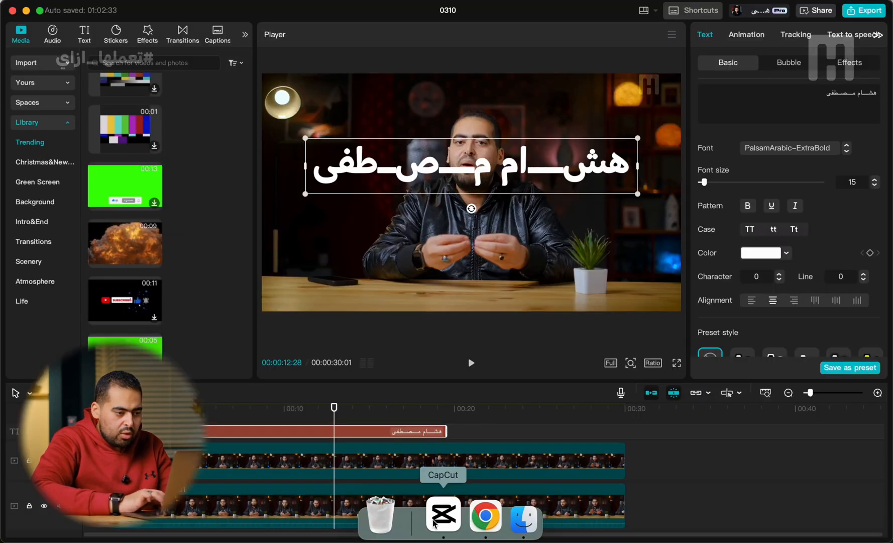
pyautogui.doubleClick(517, 161)
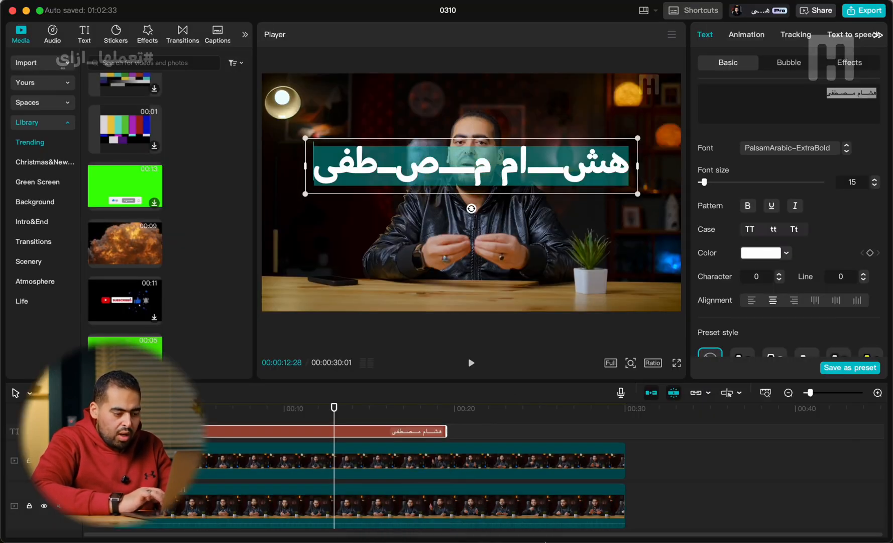
pyautogui.click(461, 514)
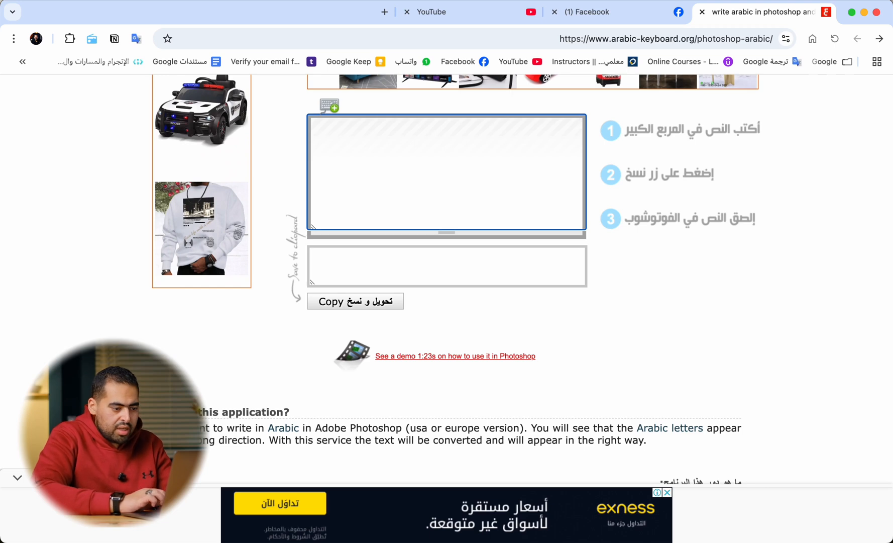
pyautogui.write('هشـــام مـــصـطفى')
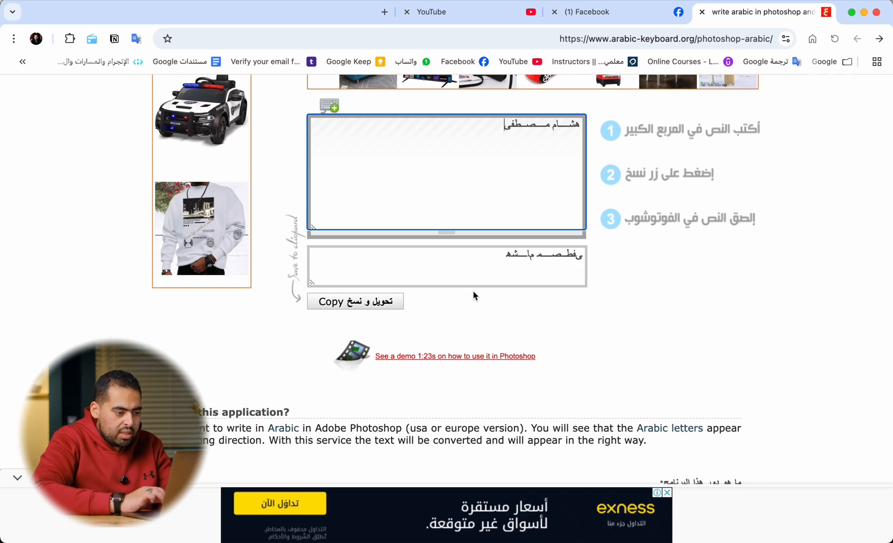
pyautogui.click(382, 302)
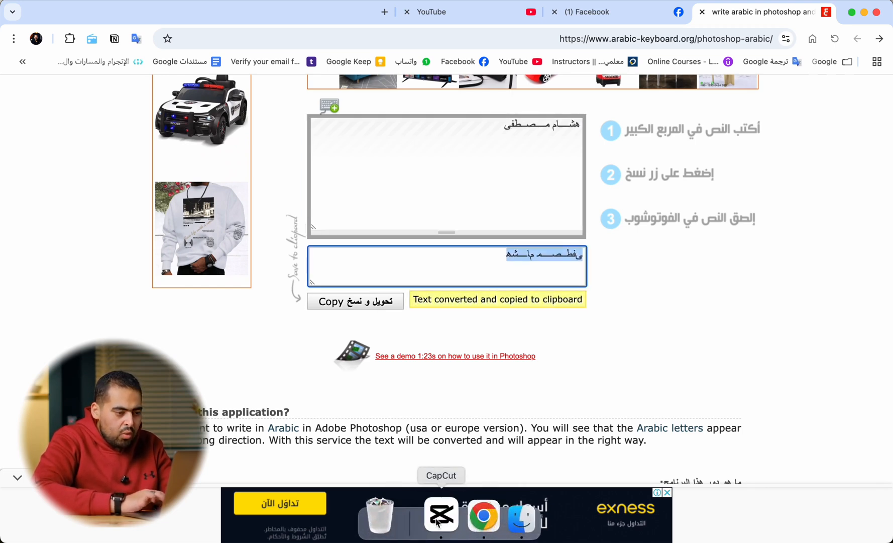
pyautogui.click(436, 515)
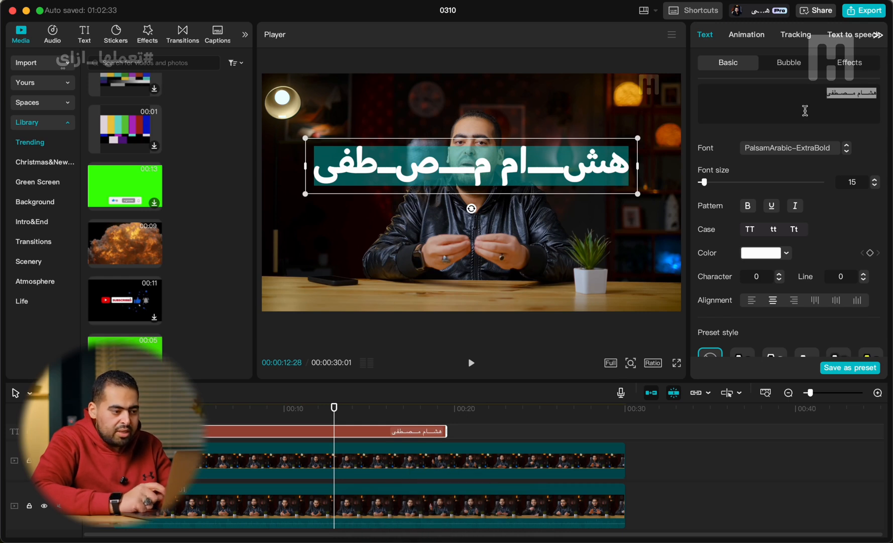
pyautogui.press('super+v')
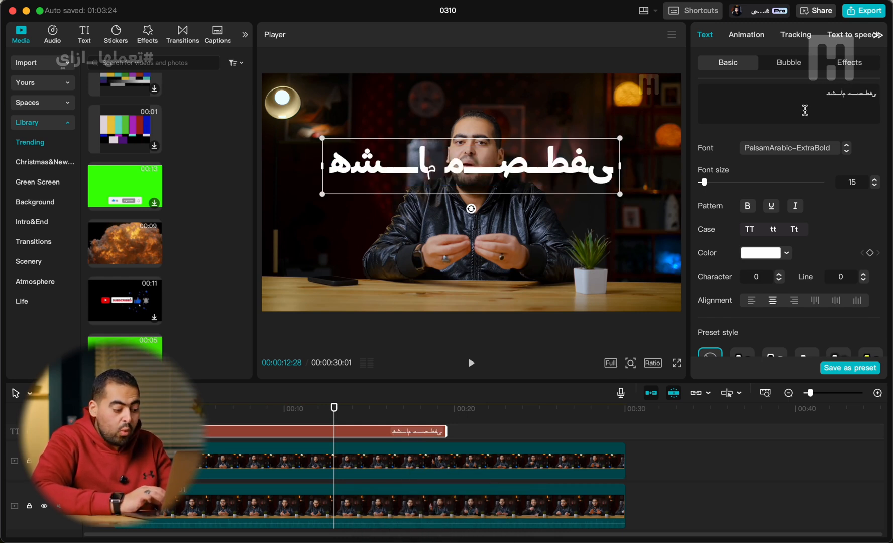
# Copy the reversed title from CapCut and paste it into the Chrome converter's input in place of its existing text
pyautogui.press('super+a')
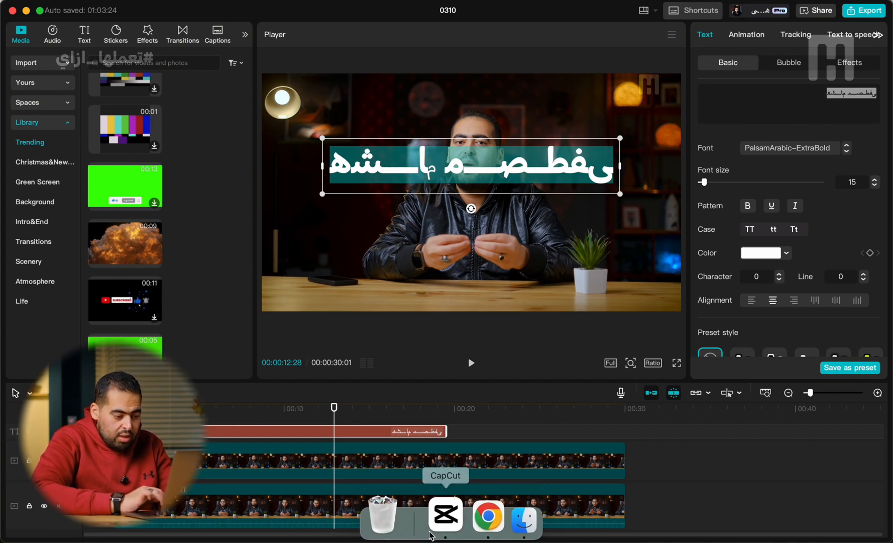
pyautogui.click(466, 518)
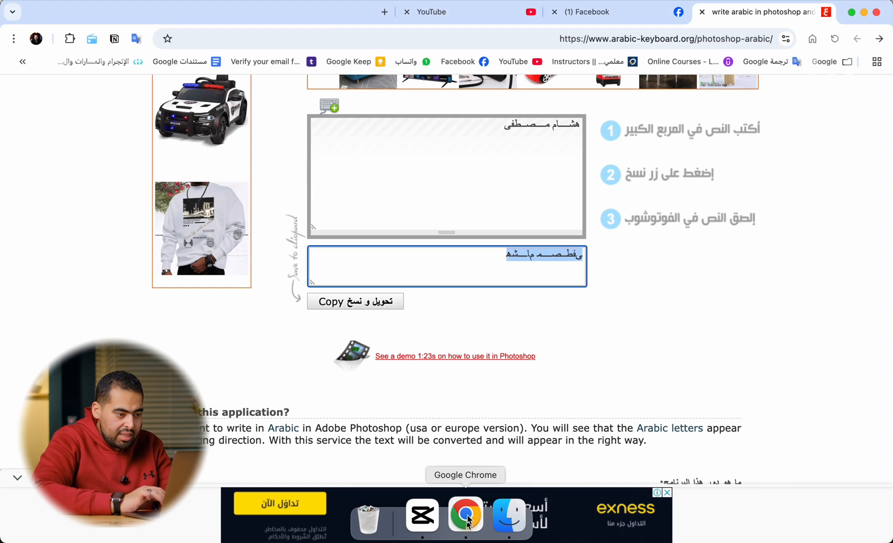
pyautogui.click(500, 213)
pyautogui.write('ش')
pyautogui.press('super+a')
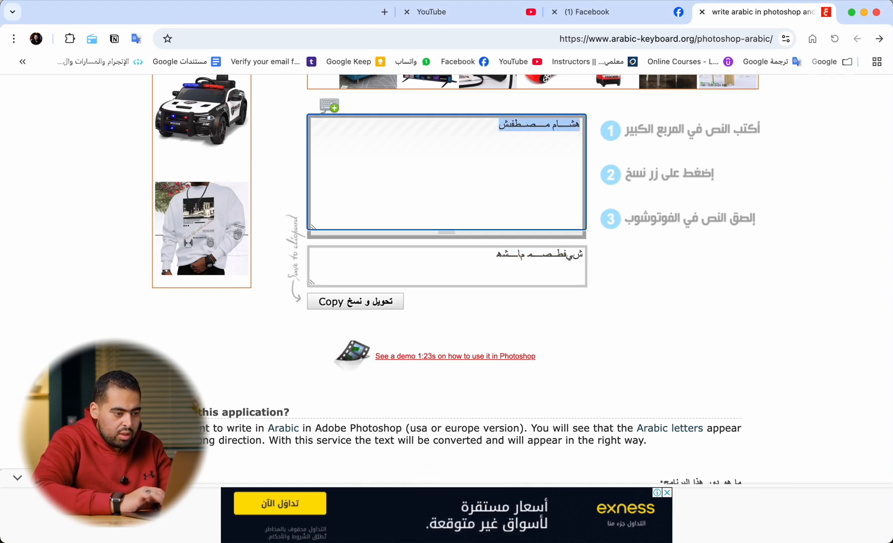
pyautogui.press('super+v')
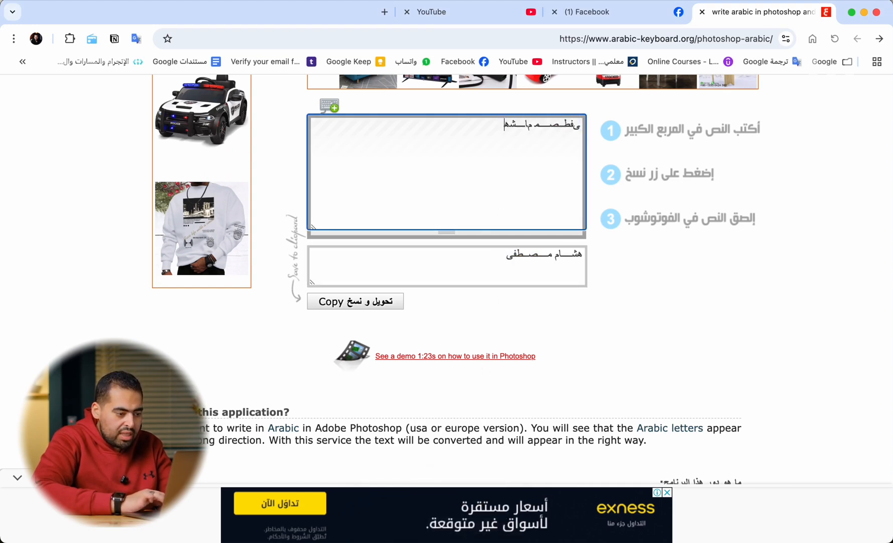
# Convert the pasted title with the Arabic converter, and replace the CapCut title's text with the converted result
pyautogui.click(382, 302)
pyautogui.click(415, 523)
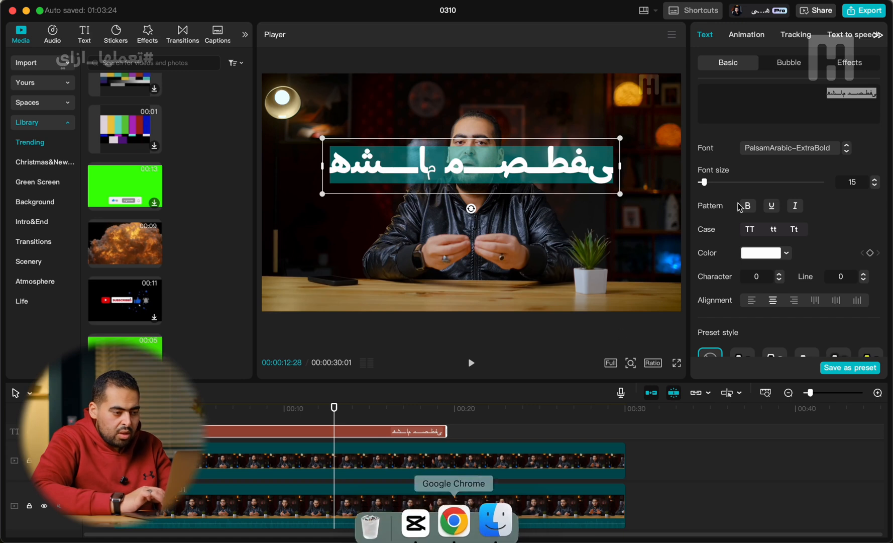
pyautogui.press('super+v')
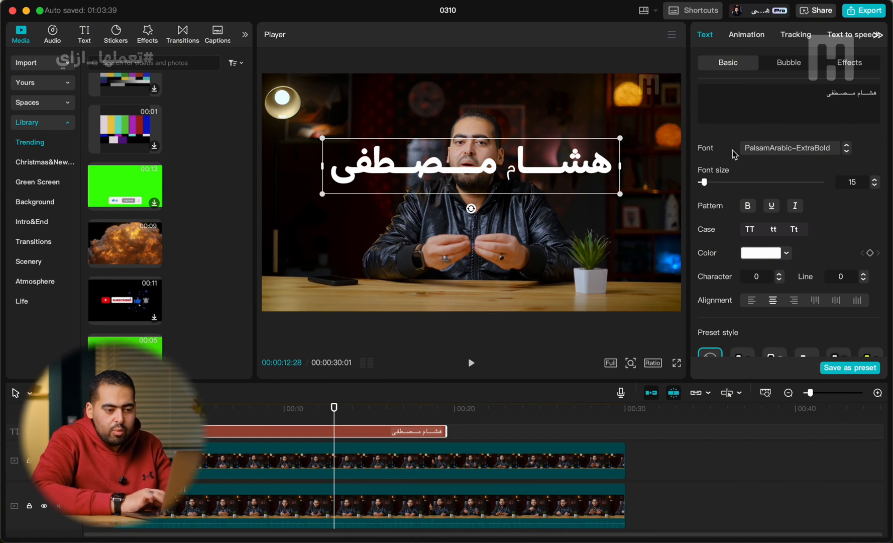
# Set the title's font to Abd Elrady Pro from the system fonts
pyautogui.click(752, 153)
pyautogui.scroll(1, 794, 126)
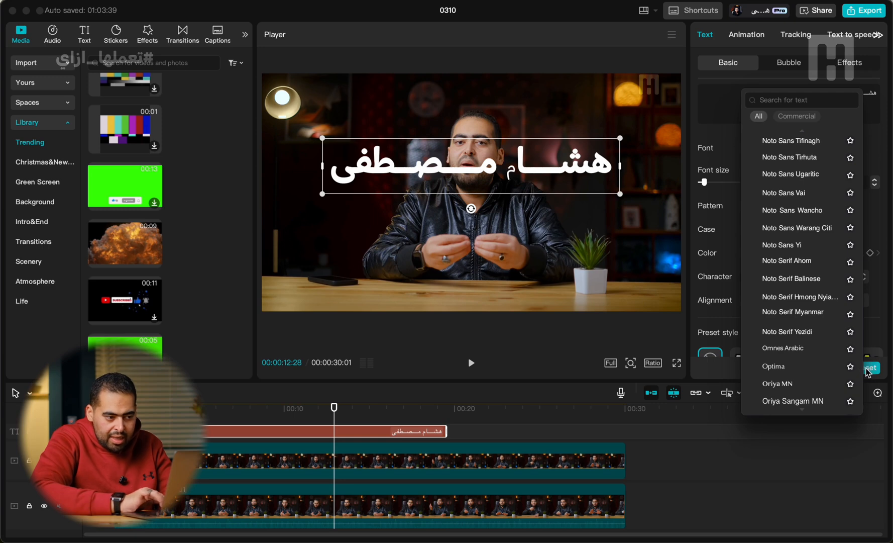
pyautogui.scroll(15, 864, 255)
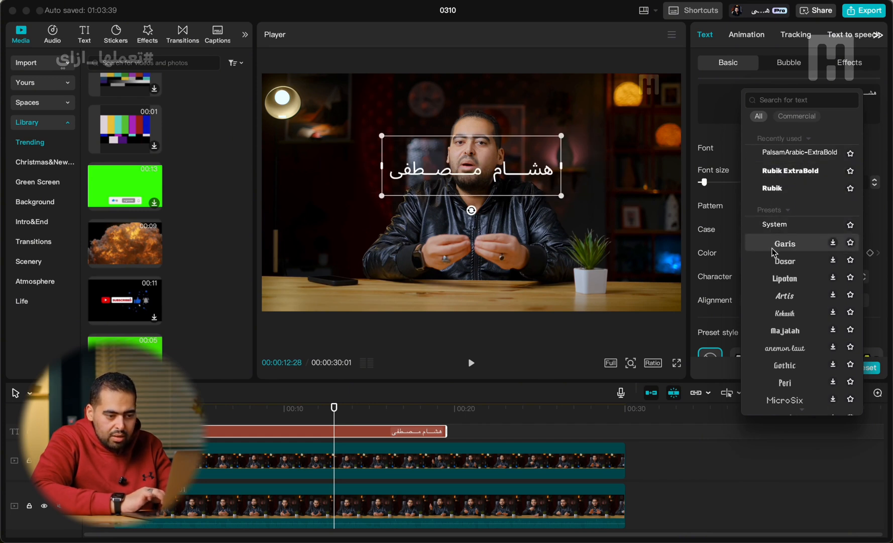
pyautogui.click(781, 211)
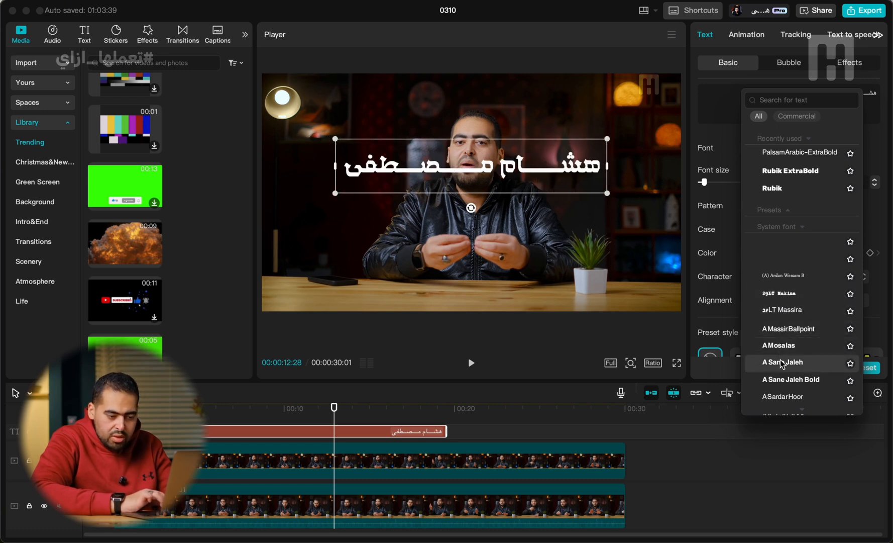
pyautogui.scroll(-4, 782, 374)
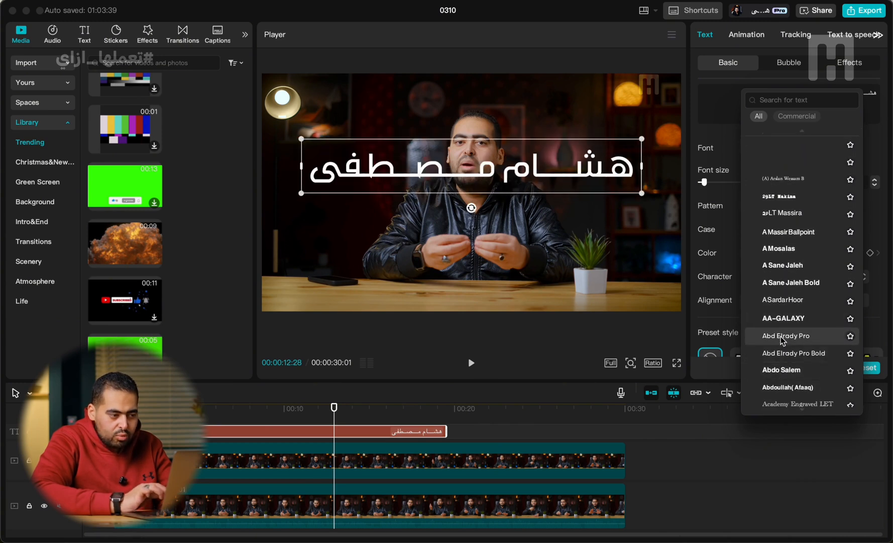
pyautogui.click(782, 336)
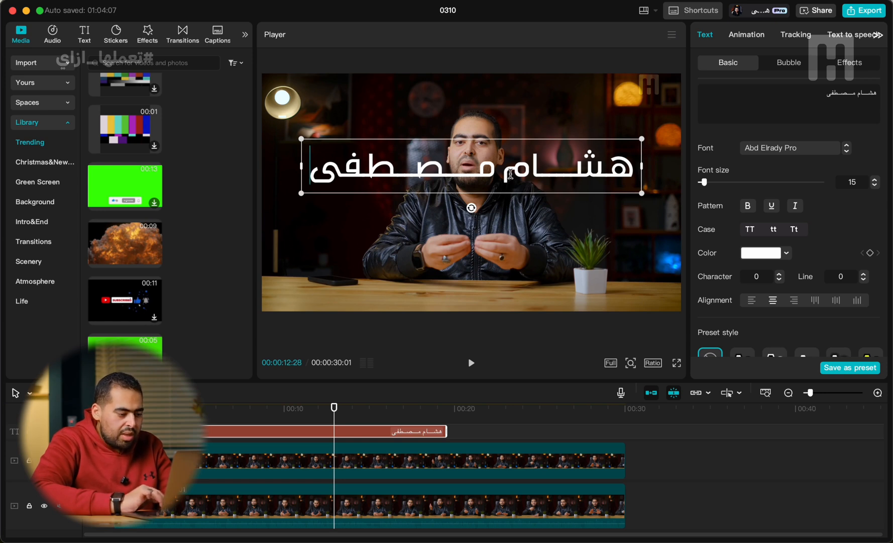
# Preview the title at several points in the video and move it slightly higher in the frame
pyautogui.click(406, 421)
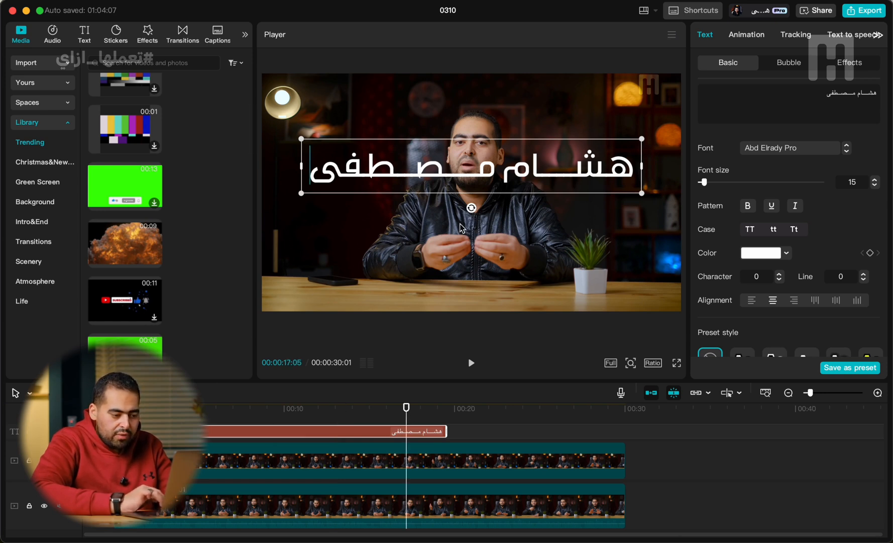
pyautogui.click(500, 420)
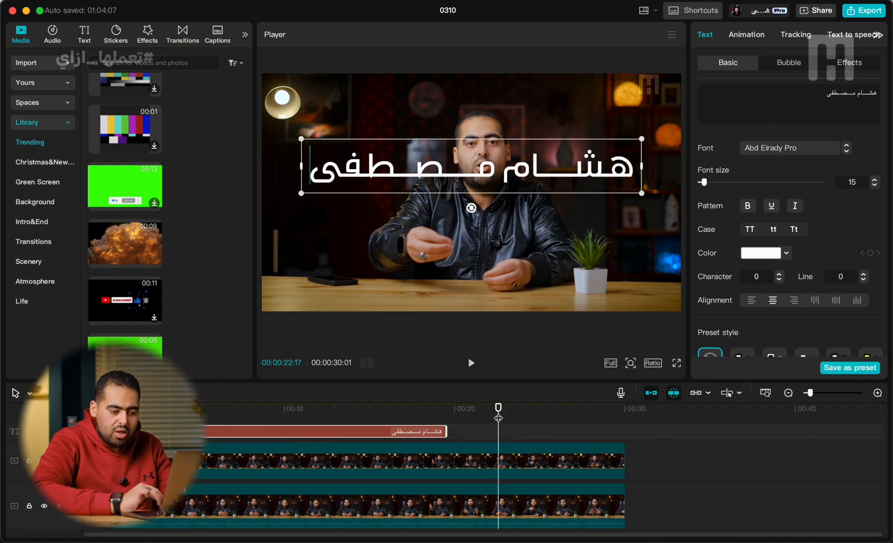
pyautogui.click(712, 487)
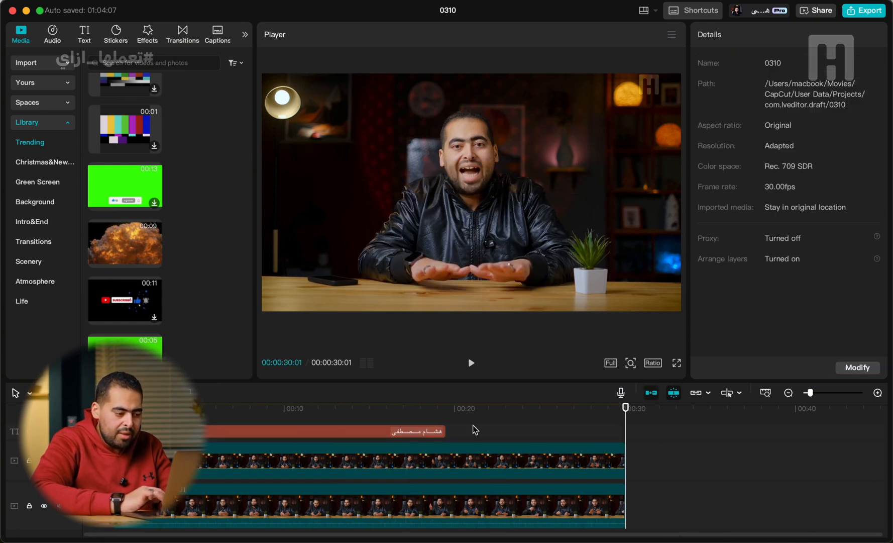
pyautogui.click(379, 426)
pyautogui.click(391, 429)
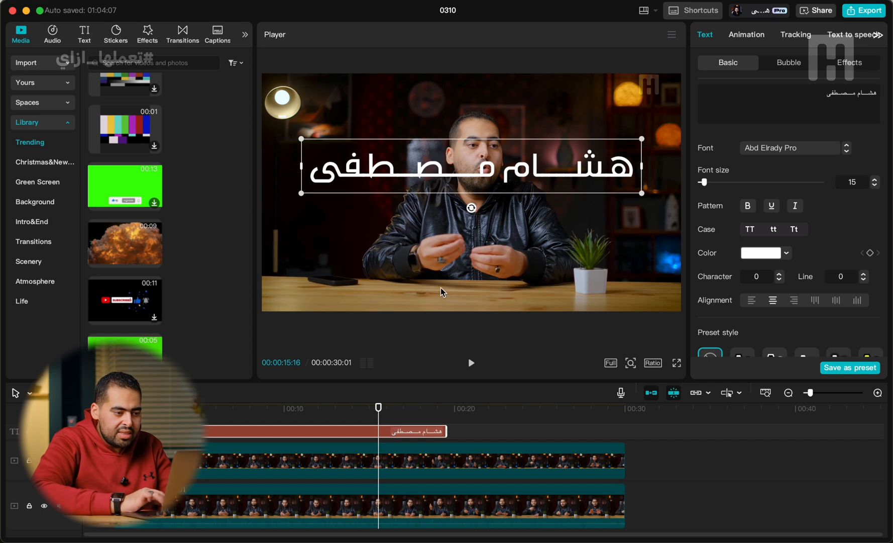
pyautogui.moveTo(519, 167)
pyautogui.mouseDown()
pyautogui.moveTo(518, 122)
pyautogui.moveTo(516, 169)
pyautogui.mouseUp()
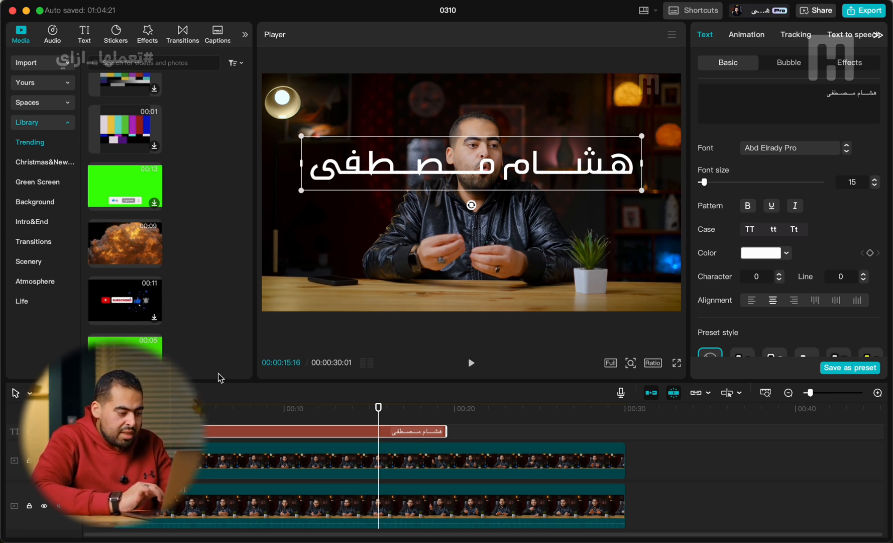
# Go to the frame at 00:00:08:21 and hide the title track
pyautogui.click(275, 417)
pyautogui.click(302, 417)
pyautogui.click(262, 420)
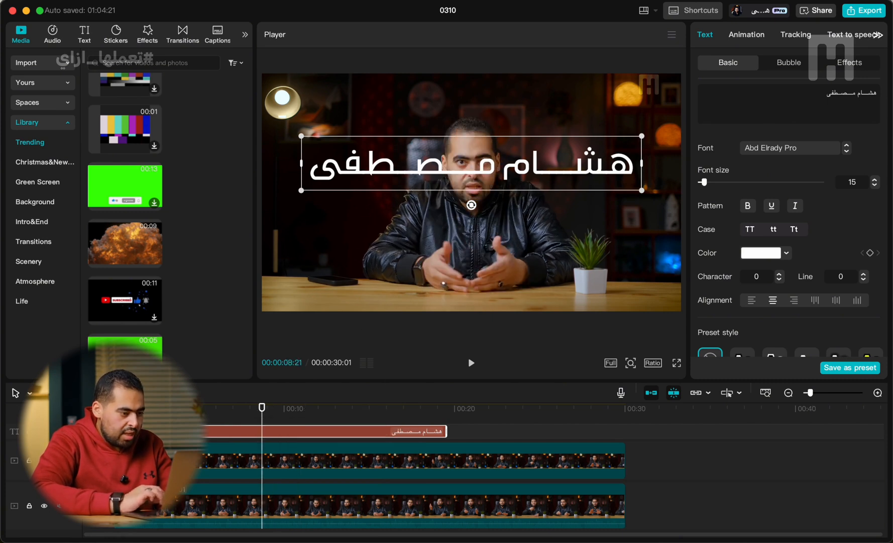
pyautogui.click(44, 431)
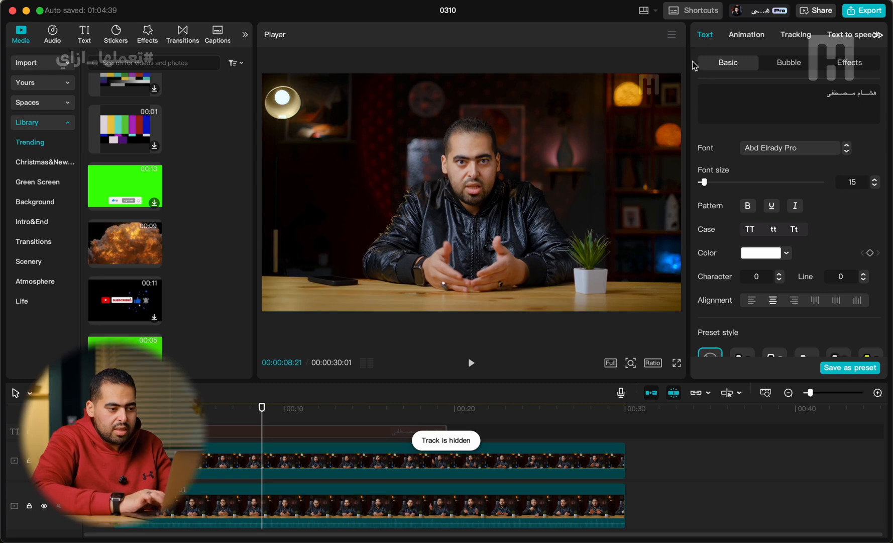
# Export the current frame as a 4K PNG still named "٤٤"
pyautogui.click(672, 35)
pyautogui.click(644, 81)
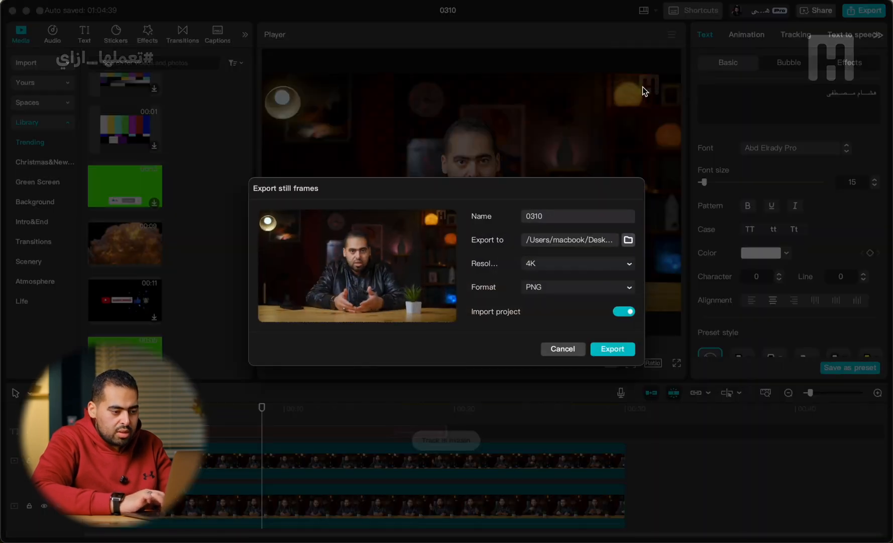
pyautogui.doubleClick(563, 215)
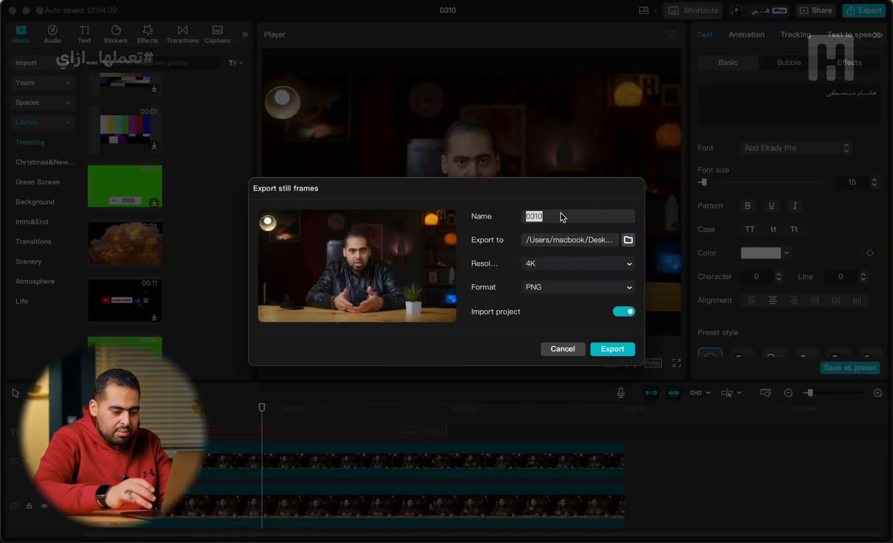
pyautogui.press('BackSpace')
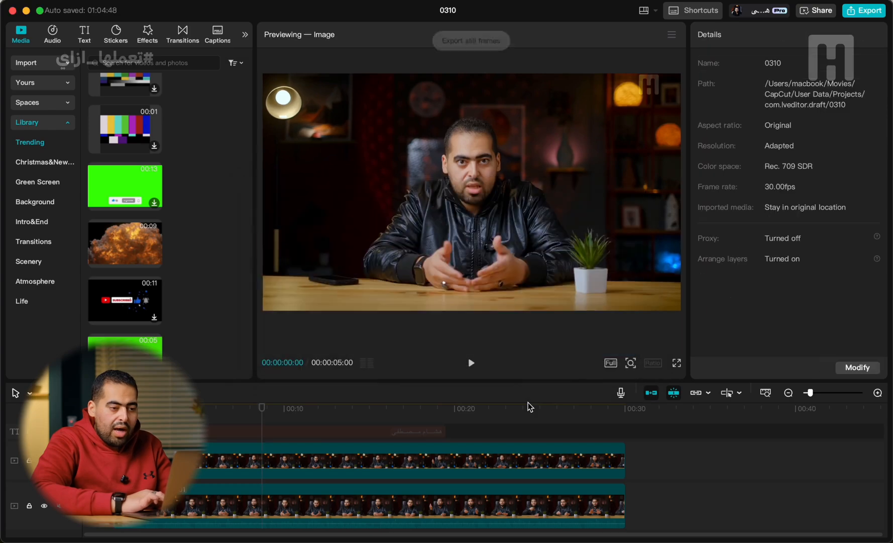
# Minimise CapCut and Chrome, and open Canva from the graphics and design apps folder
pyautogui.click(27, 11)
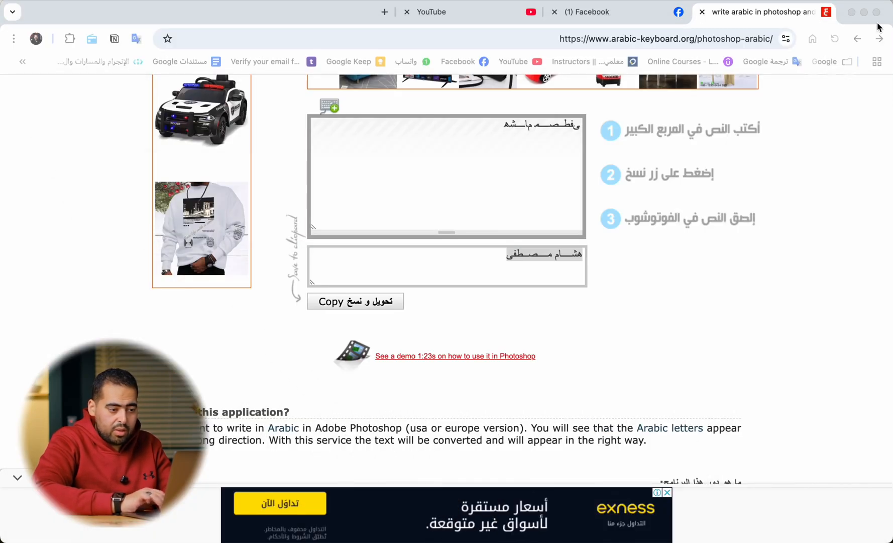
pyautogui.click(864, 12)
pyautogui.press('super+m')
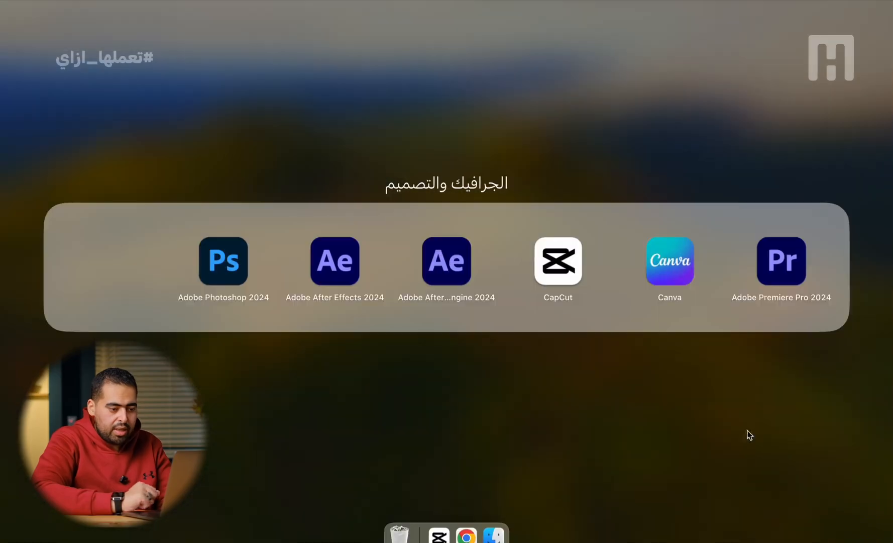
pyautogui.click(670, 261)
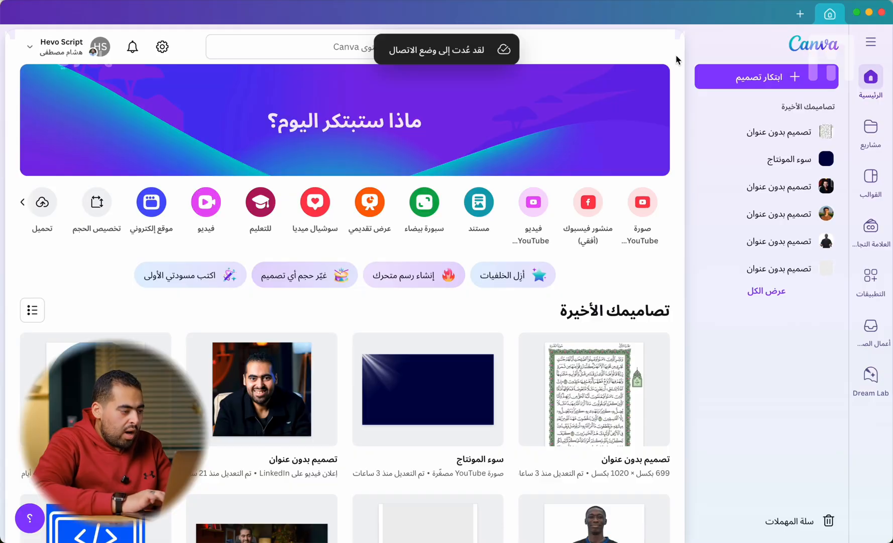
# Upload the exported still frame ٤٤.png to Canva
pyautogui.click(44, 225)
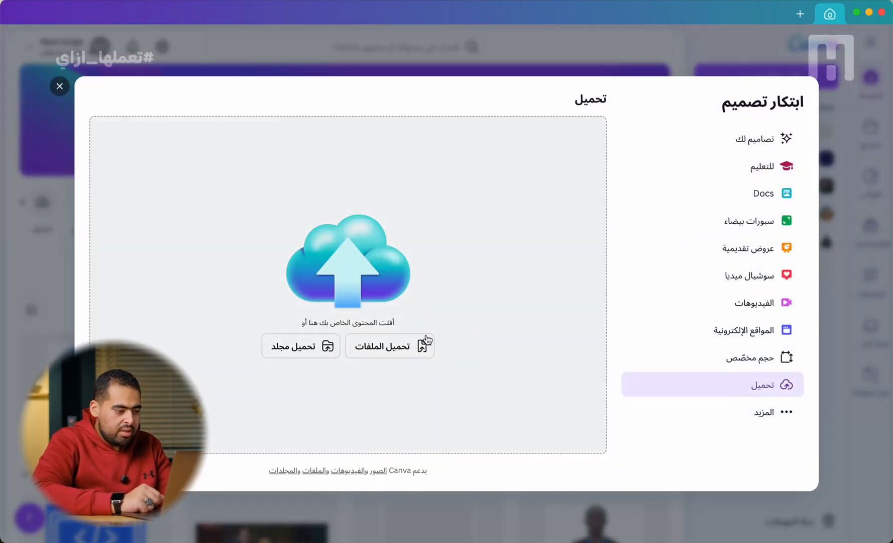
pyautogui.click(422, 344)
pyautogui.click(555, 208)
pyautogui.doubleClick(555, 209)
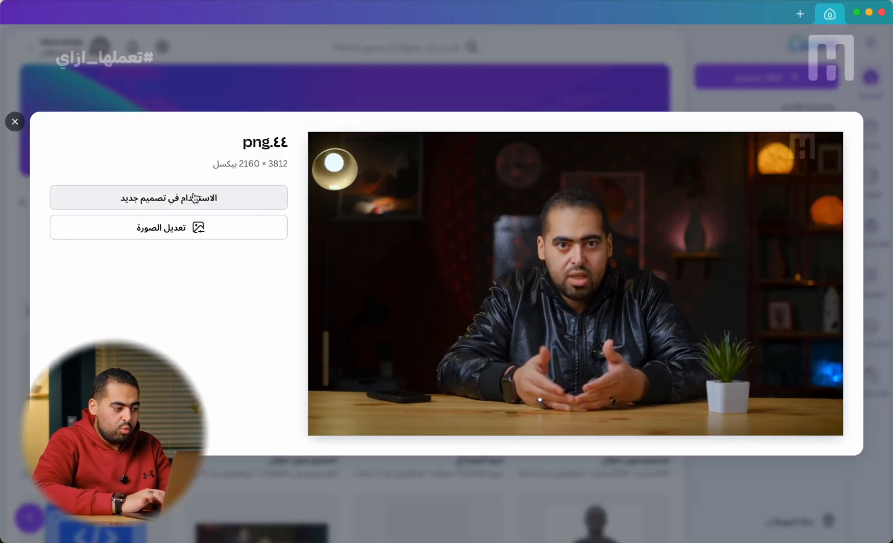
# Open the uploaded still in the image editor and use it in a new design
pyautogui.click(191, 199)
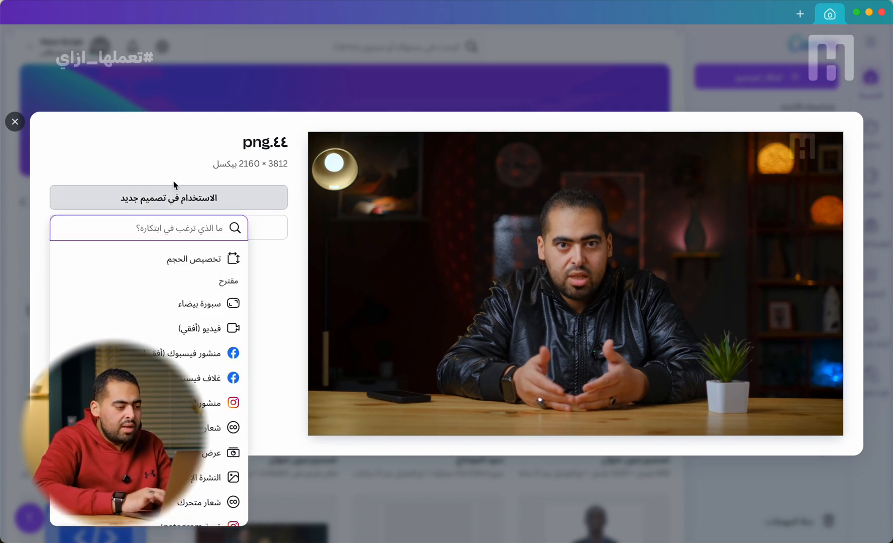
pyautogui.click(174, 186)
pyautogui.click(175, 230)
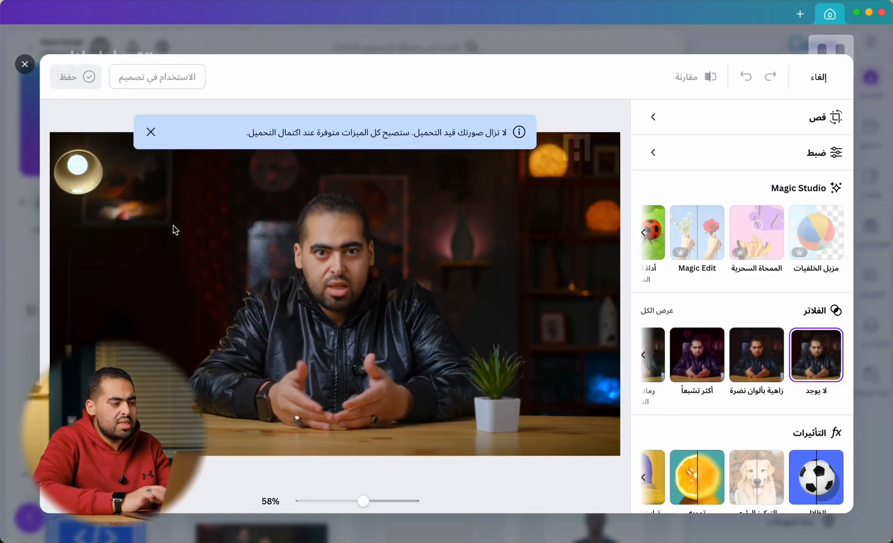
pyautogui.click(150, 133)
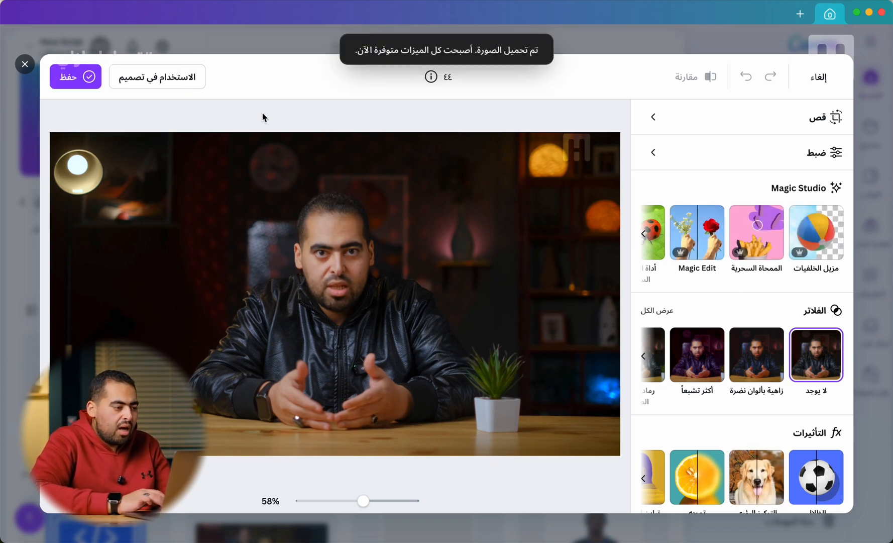
pyautogui.click(172, 76)
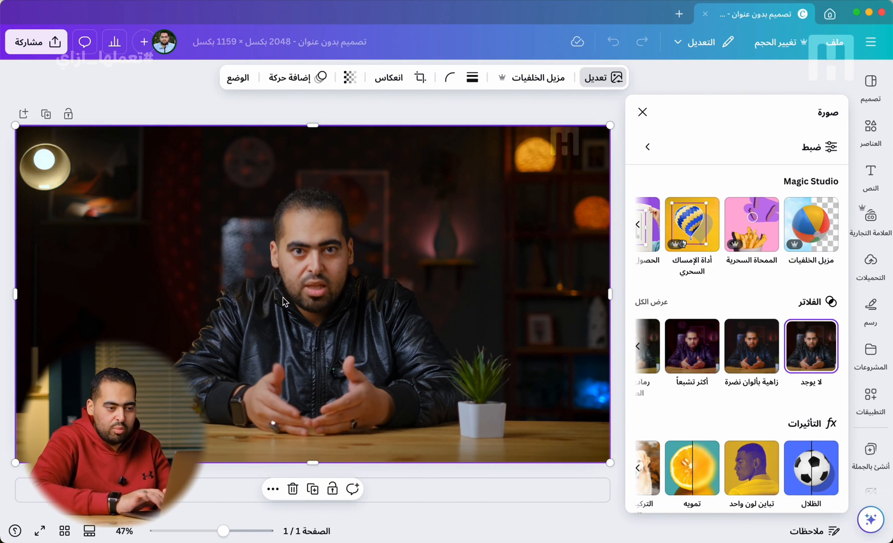
# Duplicate the photo, align the copy exactly over the original, and remove the copy's background
pyautogui.click(703, 45)
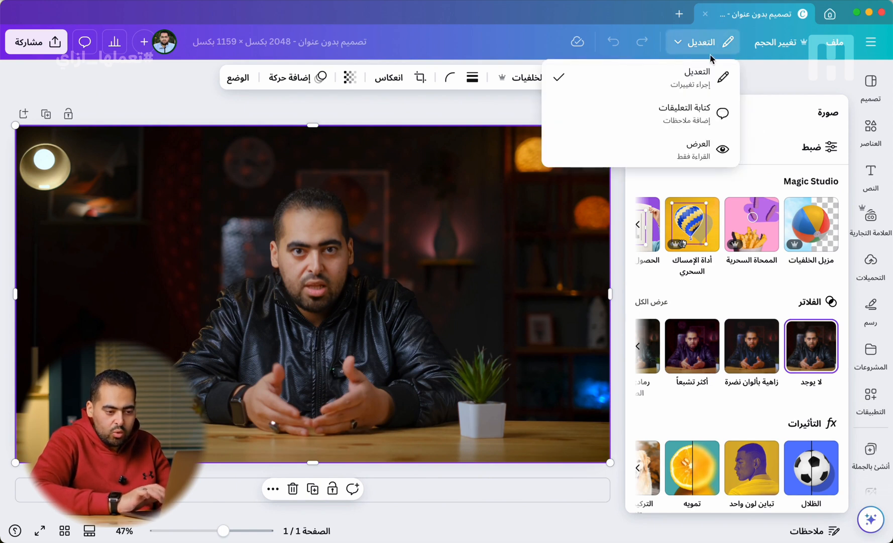
pyautogui.press('Escape')
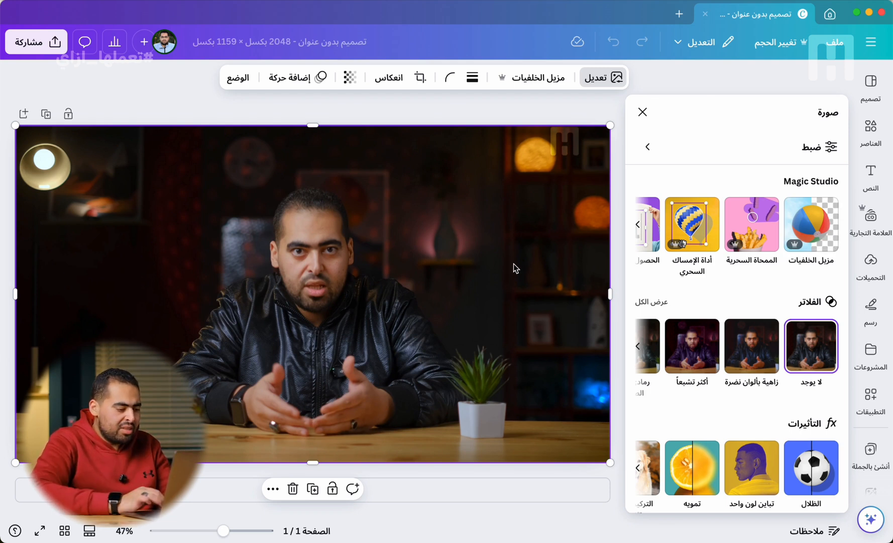
pyautogui.click(311, 488)
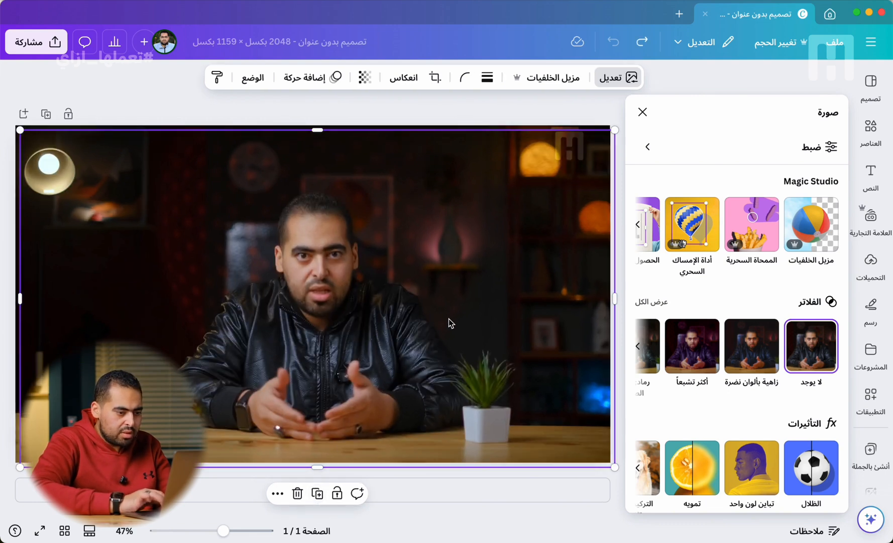
pyautogui.moveTo(449, 321); pyautogui.dragTo(444, 315)
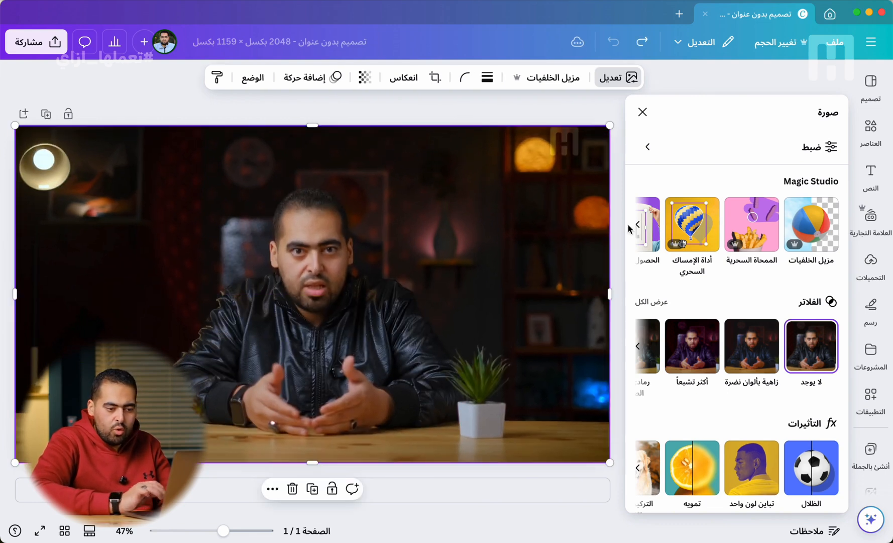
pyautogui.click(819, 213)
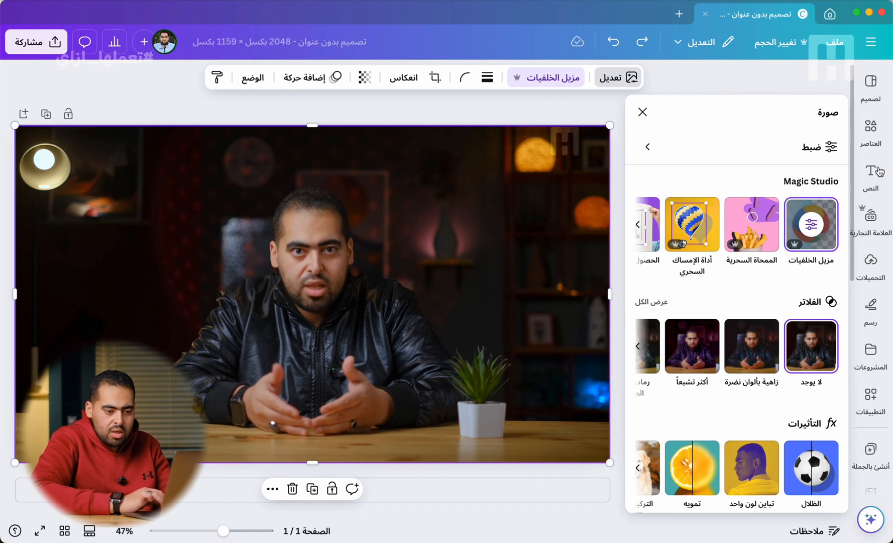
# Add a body text with the person's full name, enlarge it to size 105, and place it centred over the man's face
pyautogui.click(877, 171)
pyautogui.click(722, 321)
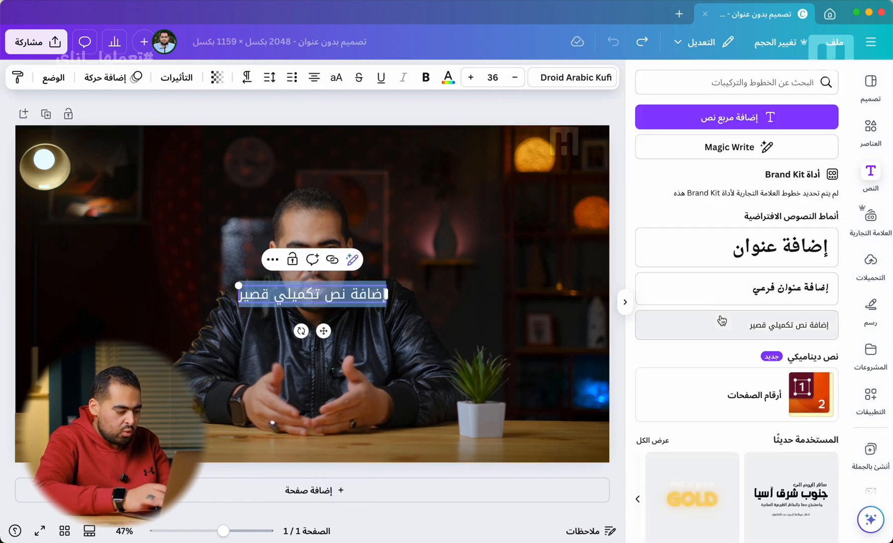
pyautogui.write('هشام مصطفى')
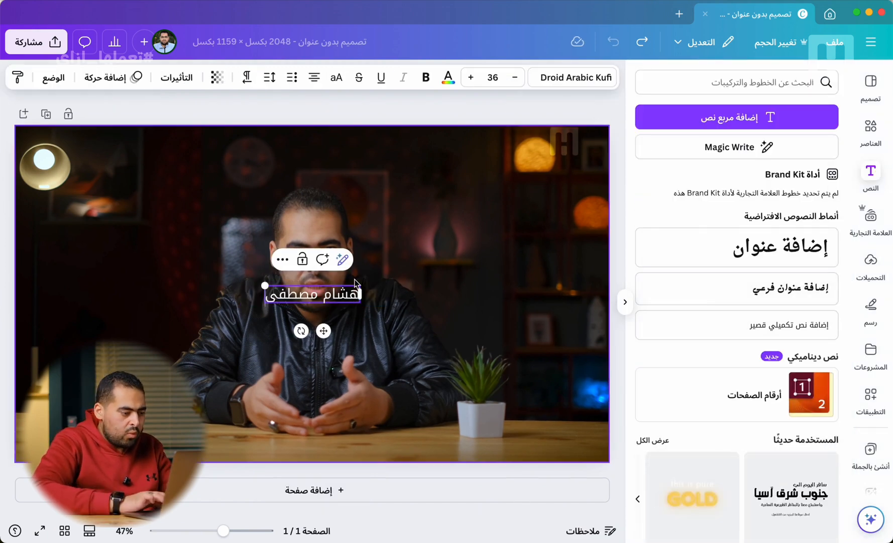
pyautogui.moveTo(265, 286); pyautogui.dragTo(84, 249)
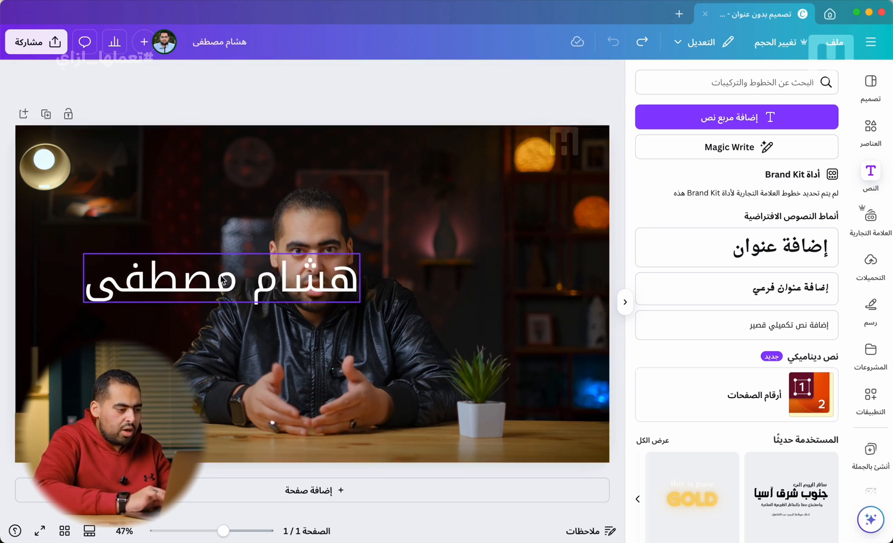
pyautogui.moveTo(221, 271); pyautogui.dragTo(302, 247)
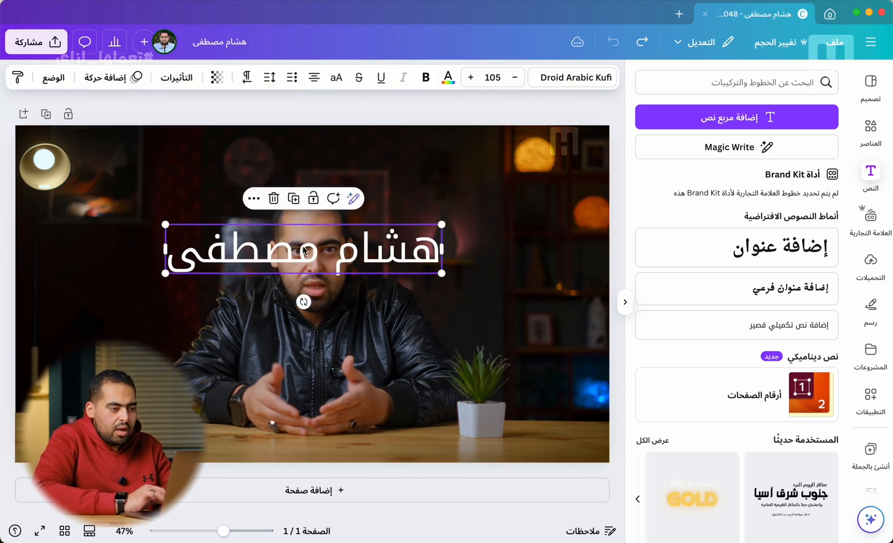
# Change the name title's font to Fedra arabic display and move the title down over the man's chest
pyautogui.click(545, 79)
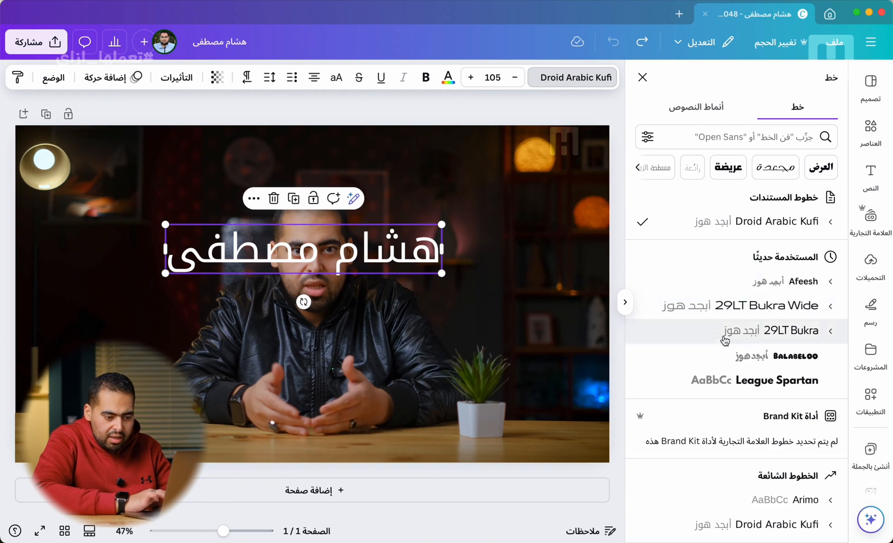
pyautogui.scroll(-5, 733, 286)
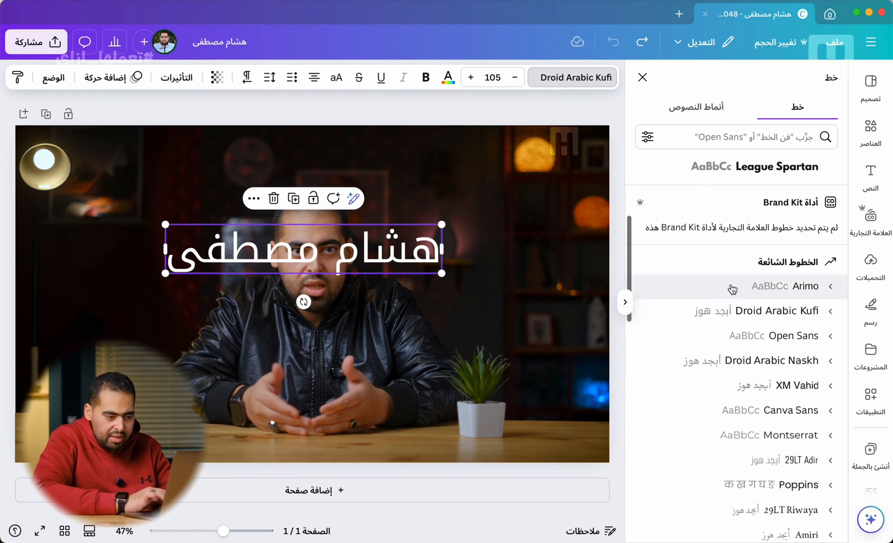
pyautogui.scroll(-1, 732, 287)
pyautogui.click(774, 342)
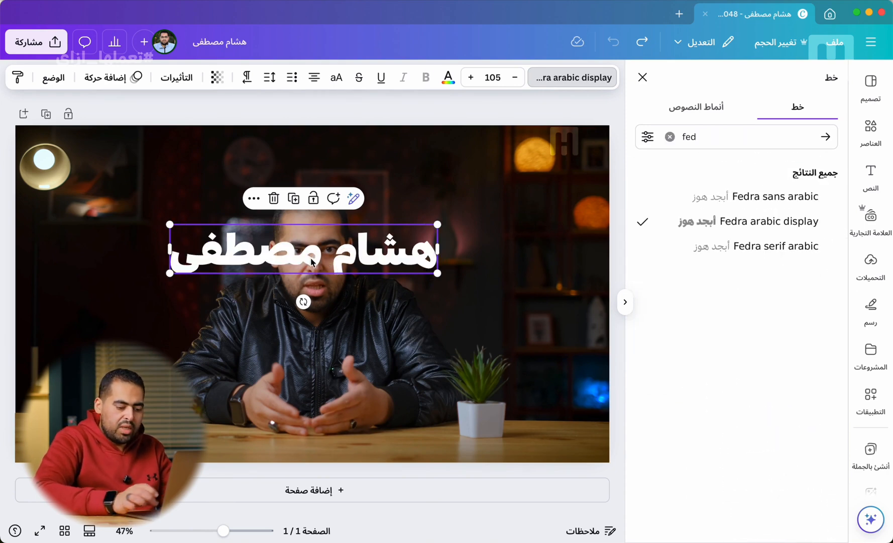
pyautogui.moveTo(312, 261); pyautogui.dragTo(312, 273)
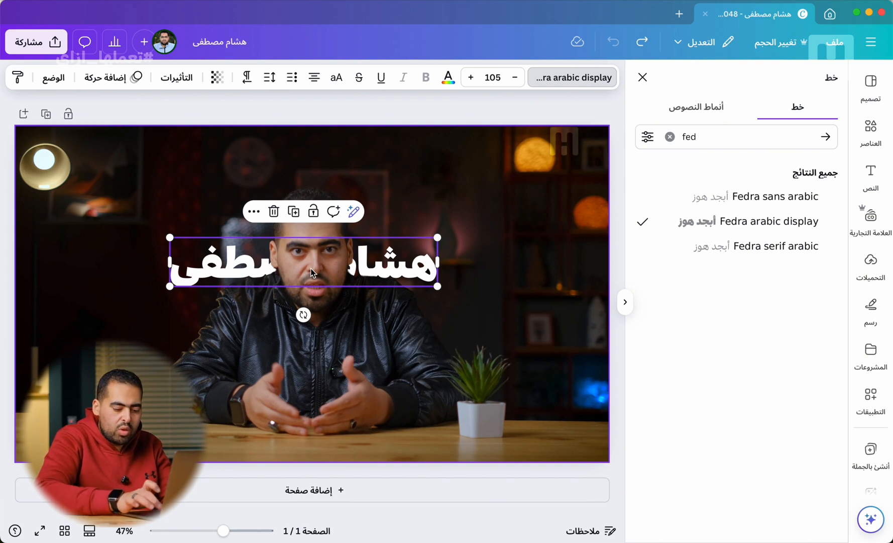
pyautogui.moveTo(312, 272); pyautogui.dragTo(320, 343)
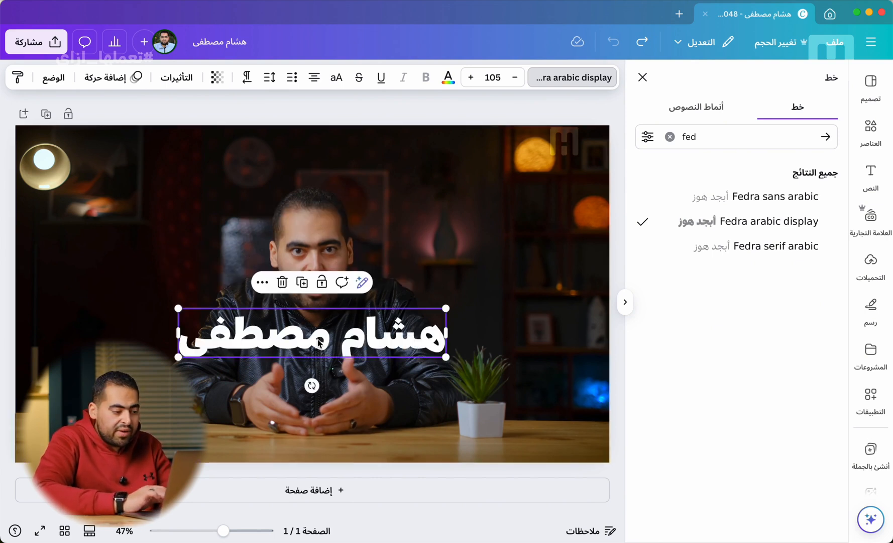
# Stretch the Arabic name by inserting kashida (ـ) characters between the letters of both words
pyautogui.click(318, 339)
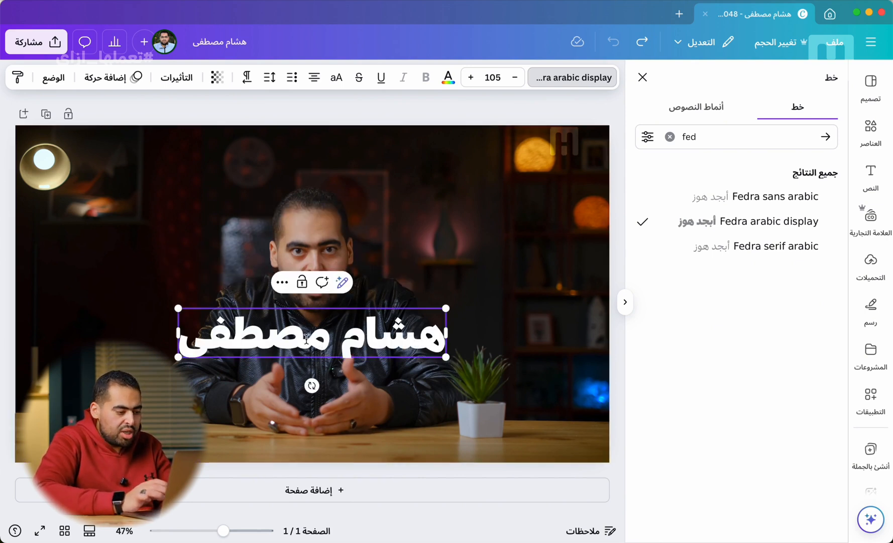
pyautogui.write('``')
pyautogui.press('BackSpace')
pyautogui.press('BackSpace')
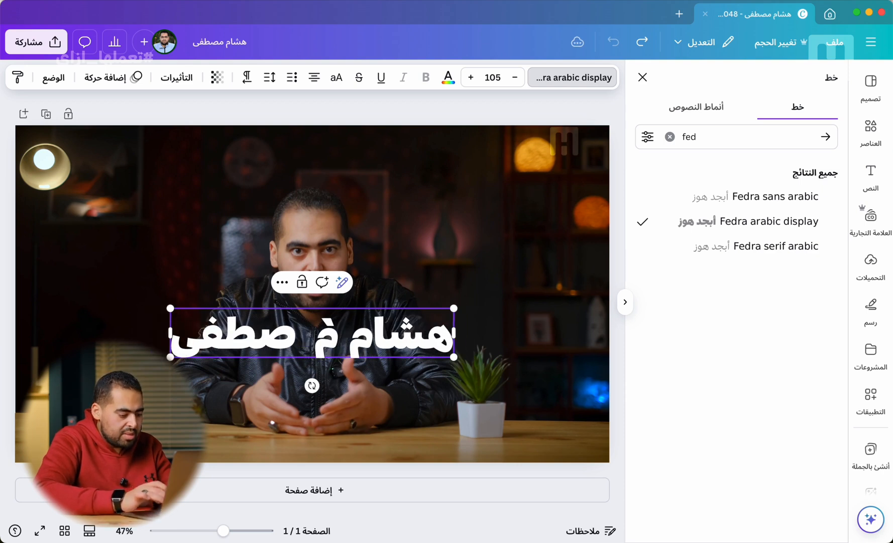
pyautogui.write('ـــــ')
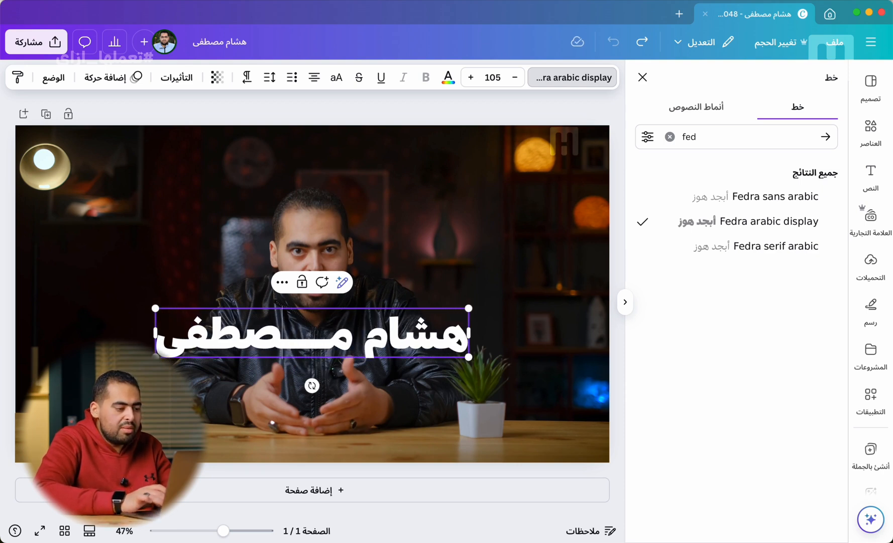
pyautogui.write('ــــ')
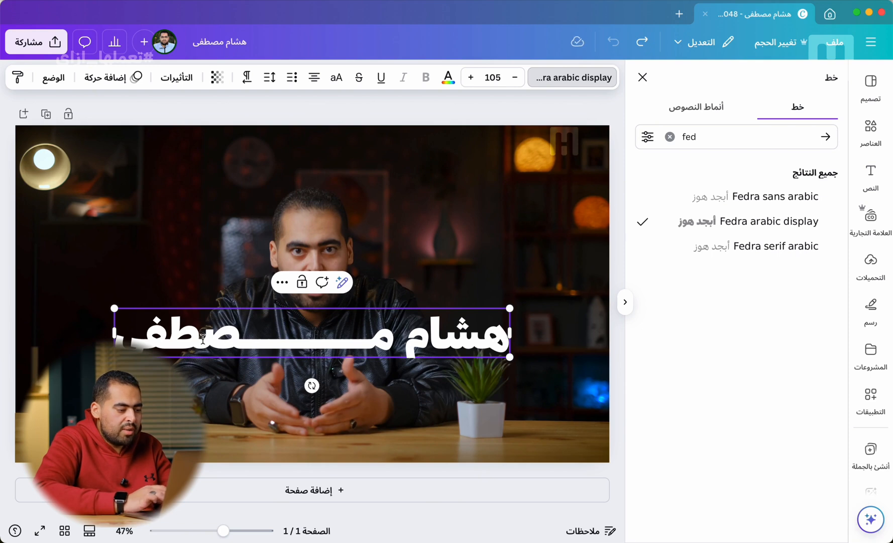
pyautogui.write('ـــ')
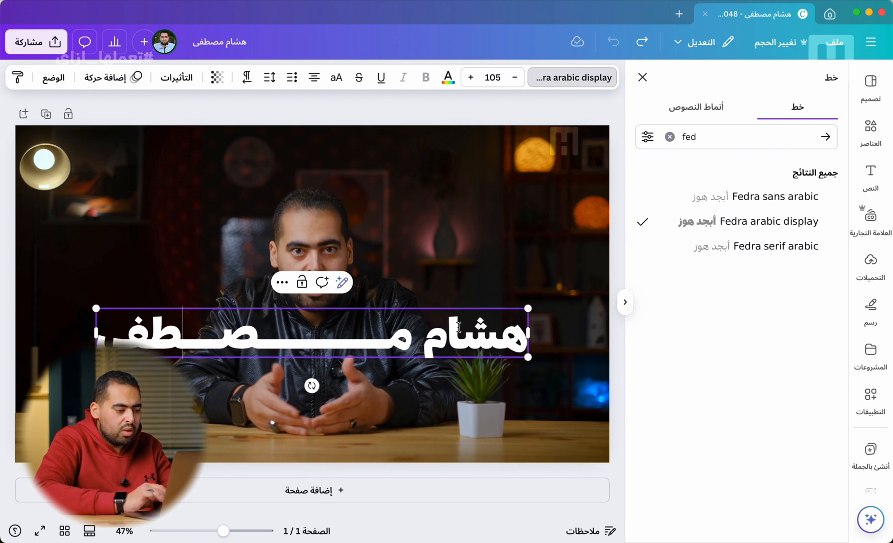
pyautogui.write('ـــ')
pyautogui.click(528, 151)
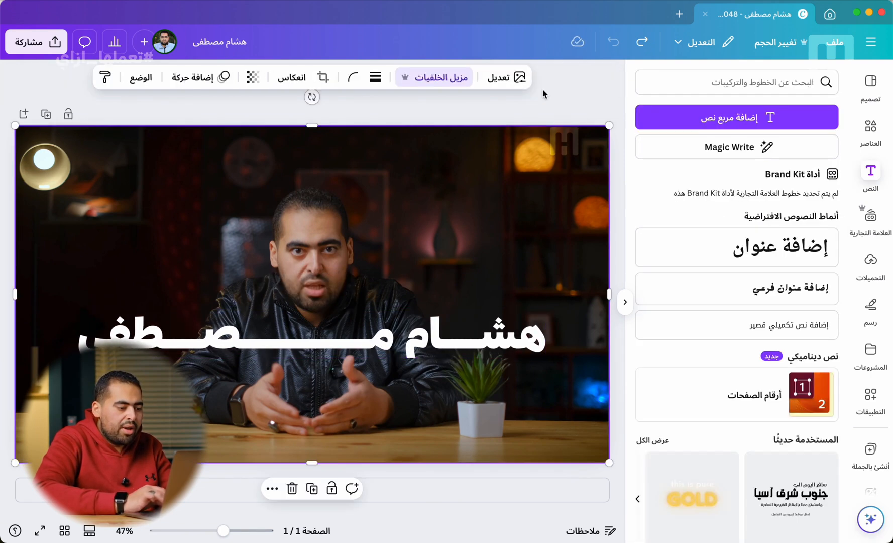
# Send the stretched title one layer backward behind the man's cutout and move it up to face height
pyautogui.click(425, 345)
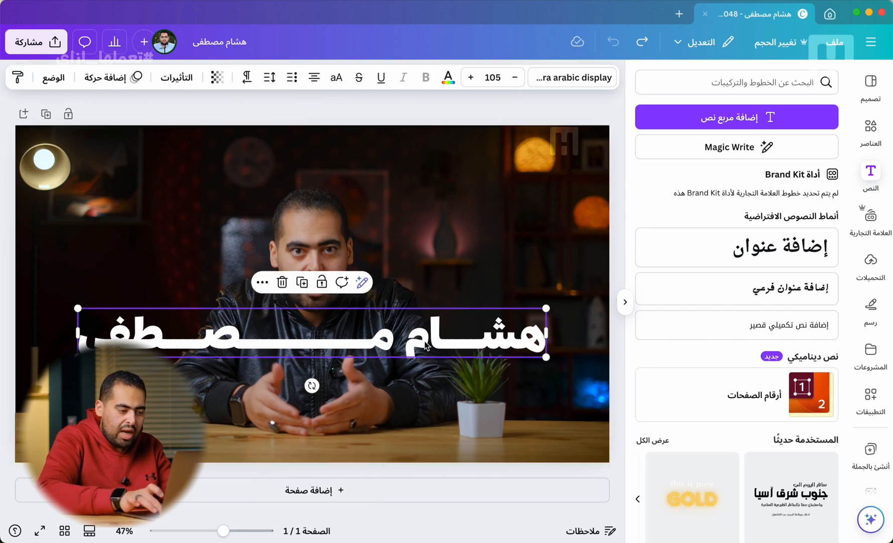
pyautogui.press('super+[')
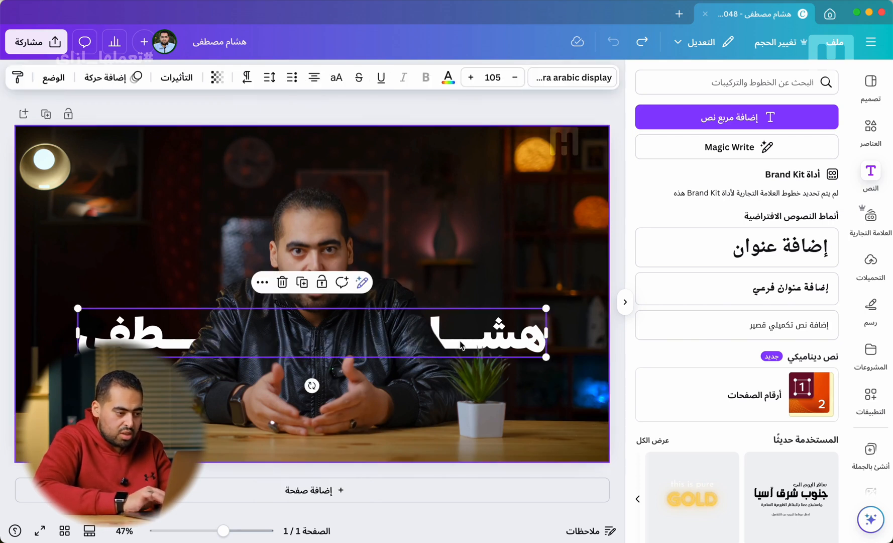
pyautogui.moveTo(462, 345); pyautogui.dragTo(460, 257)
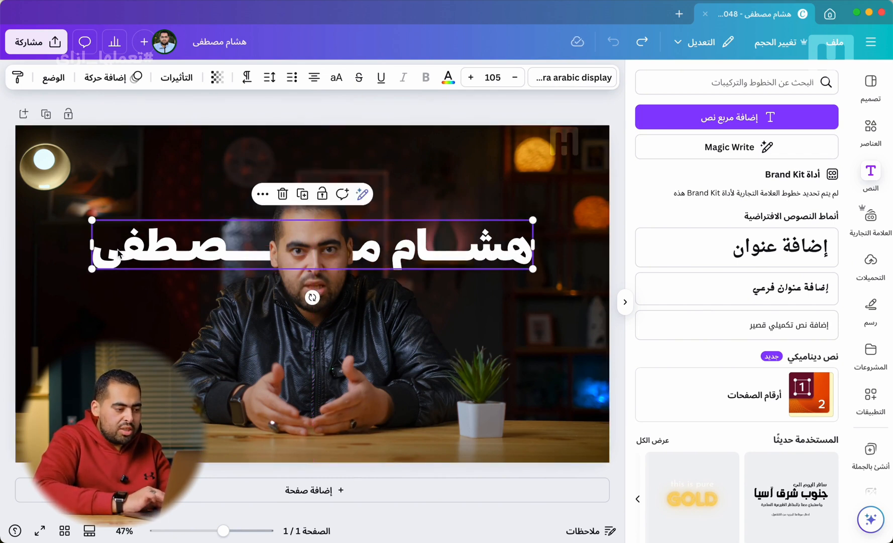
pyautogui.moveTo(120, 253); pyautogui.dragTo(133, 254)
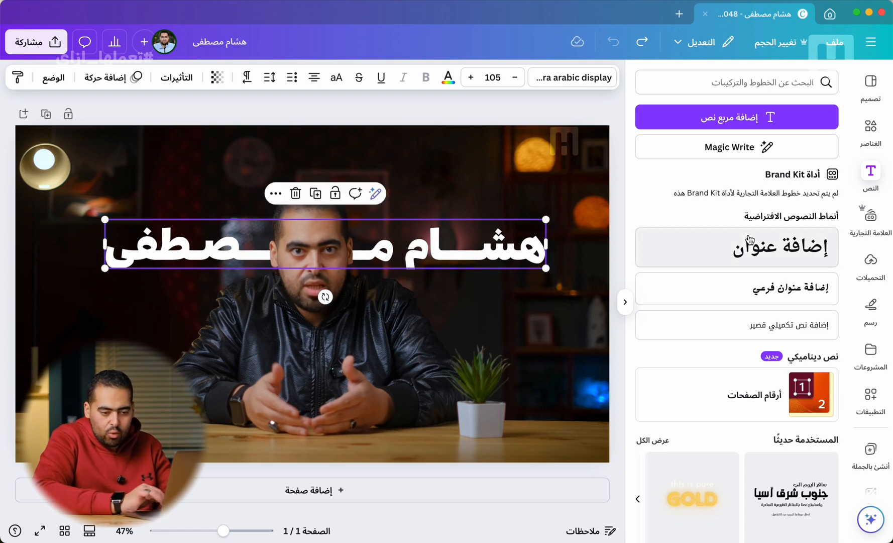
# Add the yellow spotlight beam from the recent elements, place it behind the man from the photo's upper edge, and set its transparency to 30
pyautogui.click(872, 129)
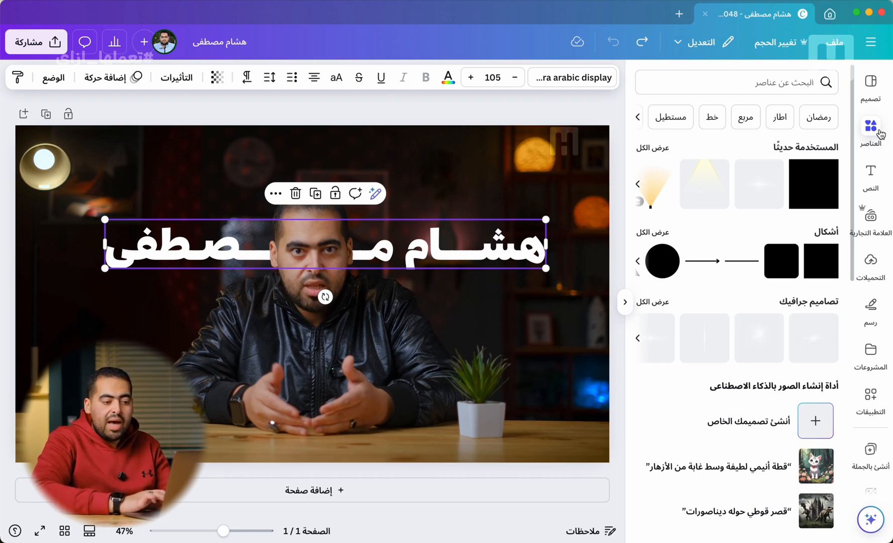
pyautogui.click(704, 182)
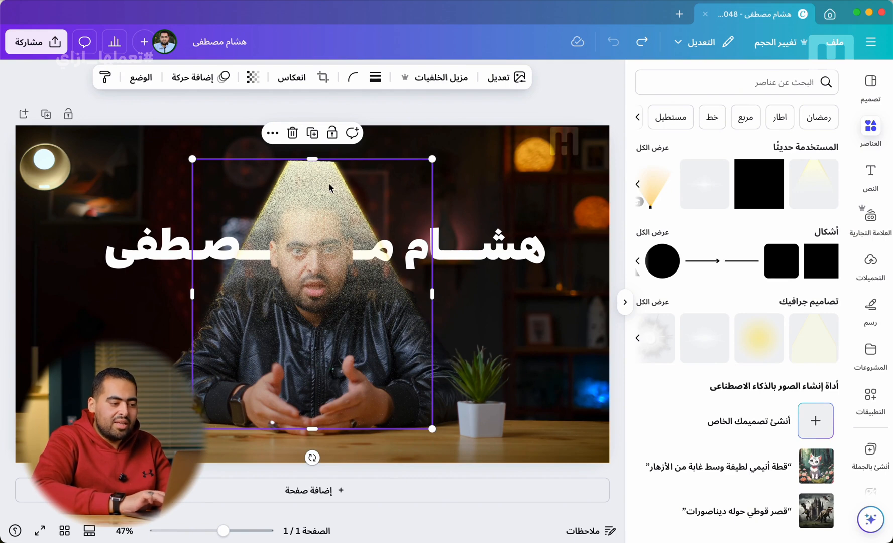
pyautogui.moveTo(330, 187); pyautogui.dragTo(332, 145)
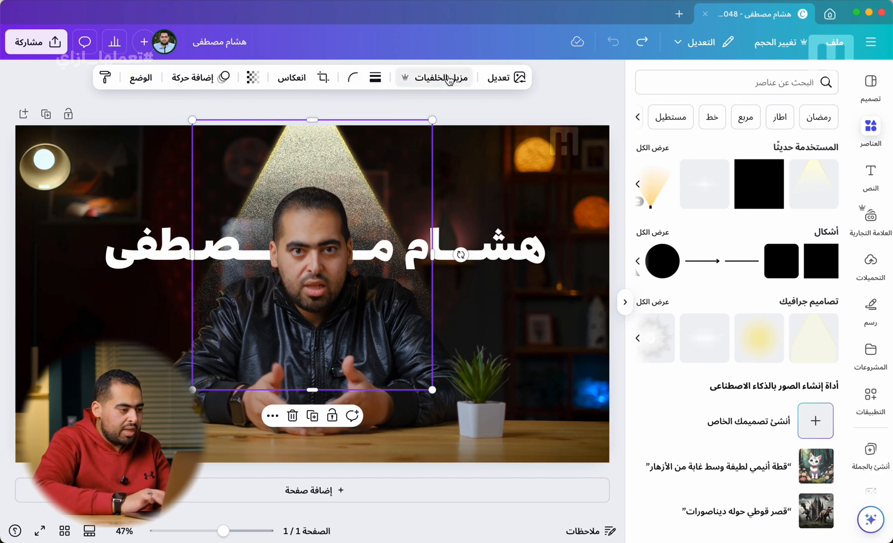
pyautogui.click(252, 77)
pyautogui.moveTo(226, 128); pyautogui.dragTo(290, 130)
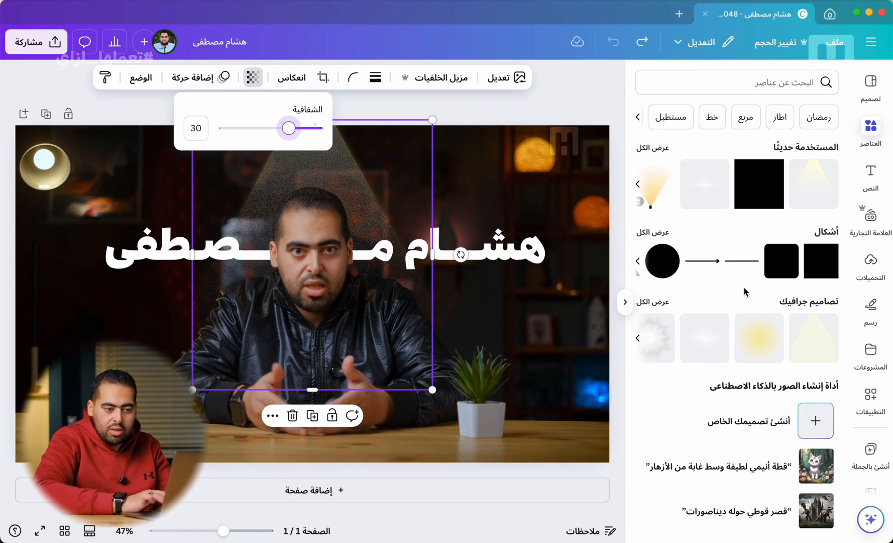
# Search the elements for "اضائه", add the white light-ray graphic, and place it over the lamp in the photo
pyautogui.click(753, 82)
pyautogui.click(801, 133)
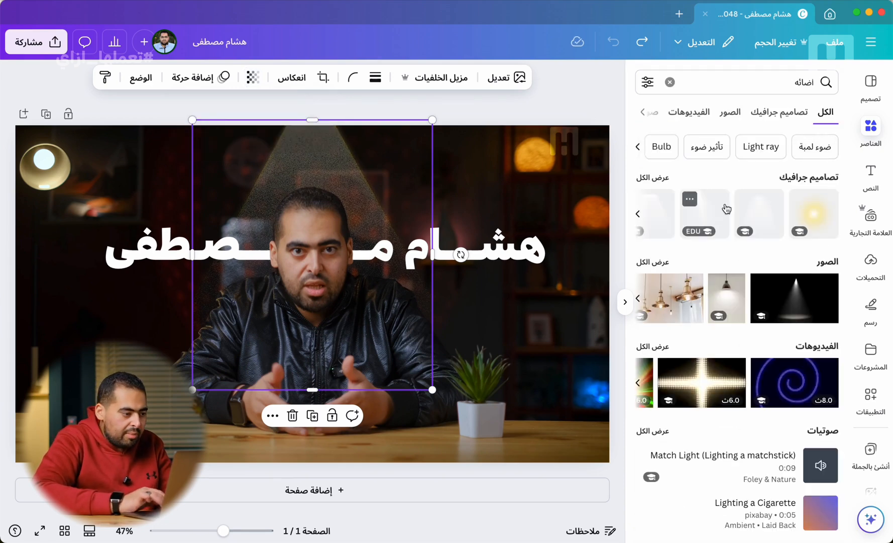
pyautogui.click(727, 209)
pyautogui.moveTo(294, 163); pyautogui.dragTo(59, 174)
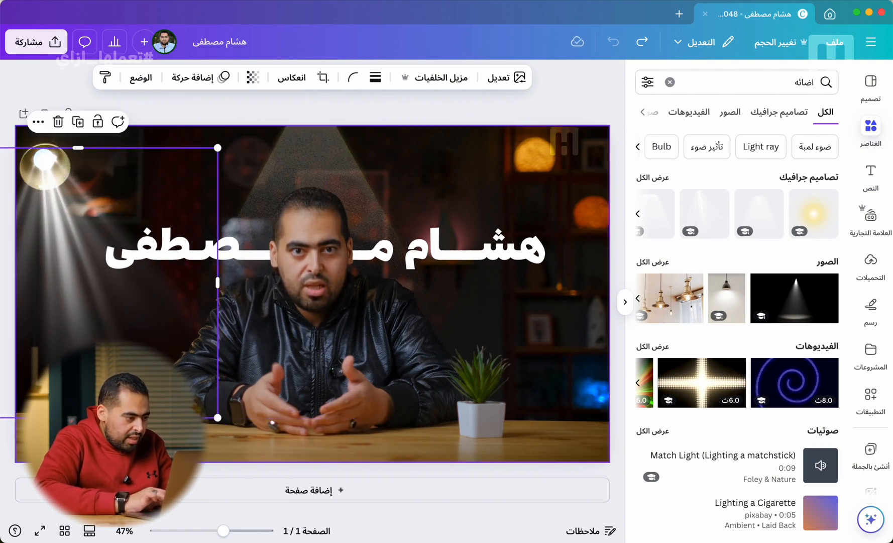
# Tilt the light rays diagonally toward the title, shrink them, and line up their source with the lamp
pyautogui.moveTo(78, 439); pyautogui.dragTo(136, 428)
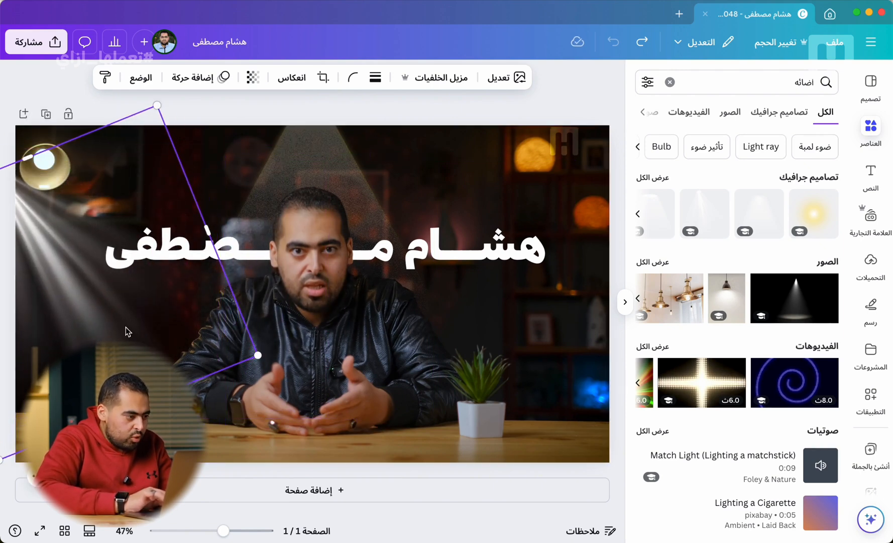
pyautogui.moveTo(258, 355); pyautogui.dragTo(246, 309)
pyautogui.moveTo(97, 252); pyautogui.dragTo(113, 242)
pyautogui.click(327, 161)
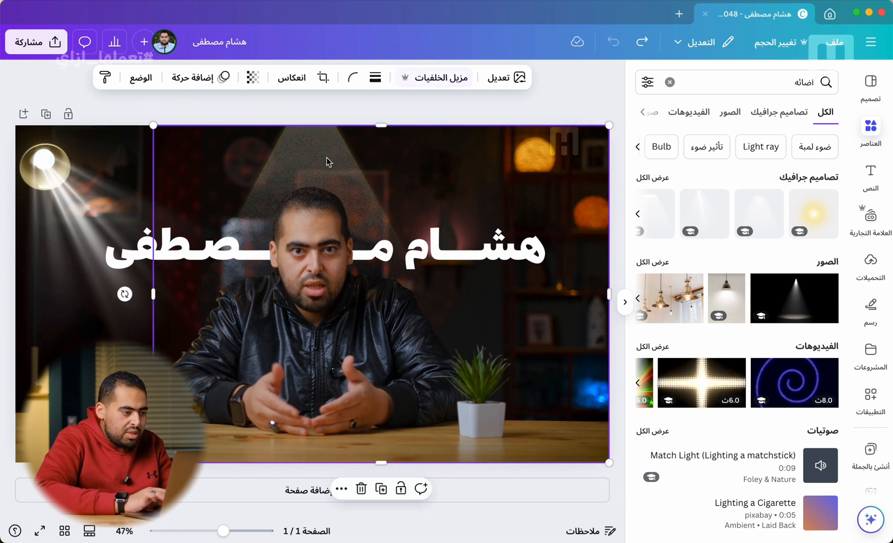
pyautogui.click(376, 121)
# Search the elements for "عناصر" and limit the results to graphics
pyautogui.scroll(-3, 766, 257)
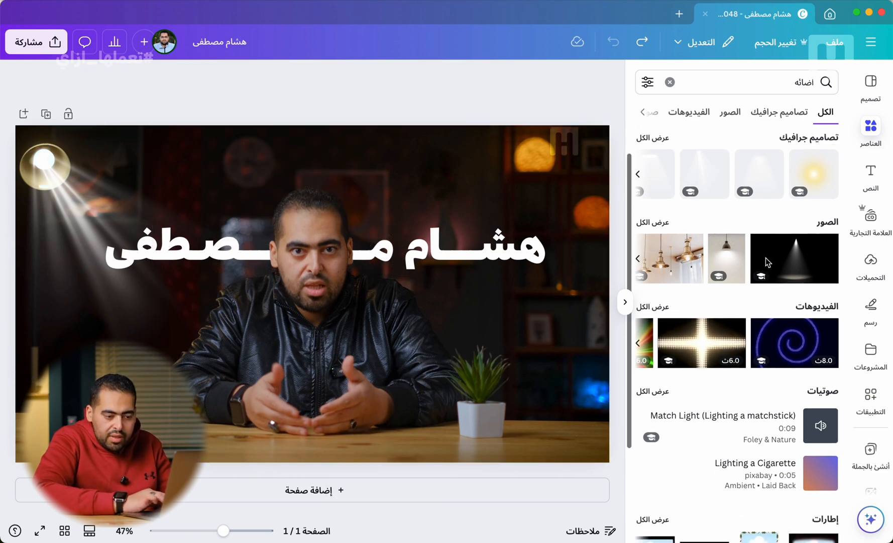
pyautogui.click(765, 81)
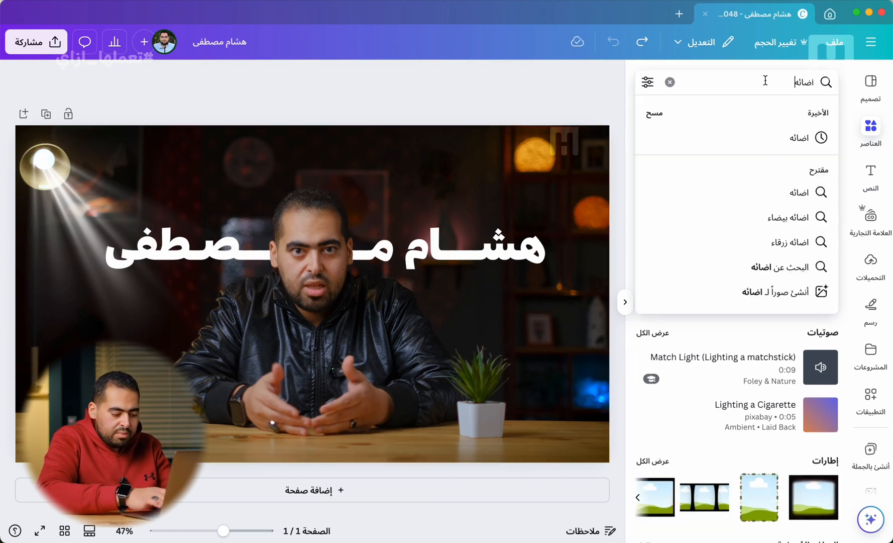
pyautogui.write('عناصر')
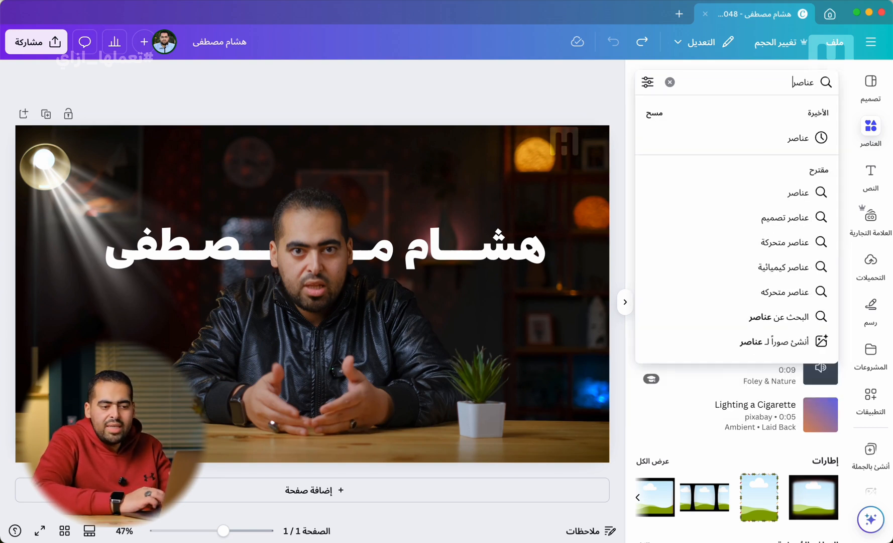
pyautogui.press('Return')
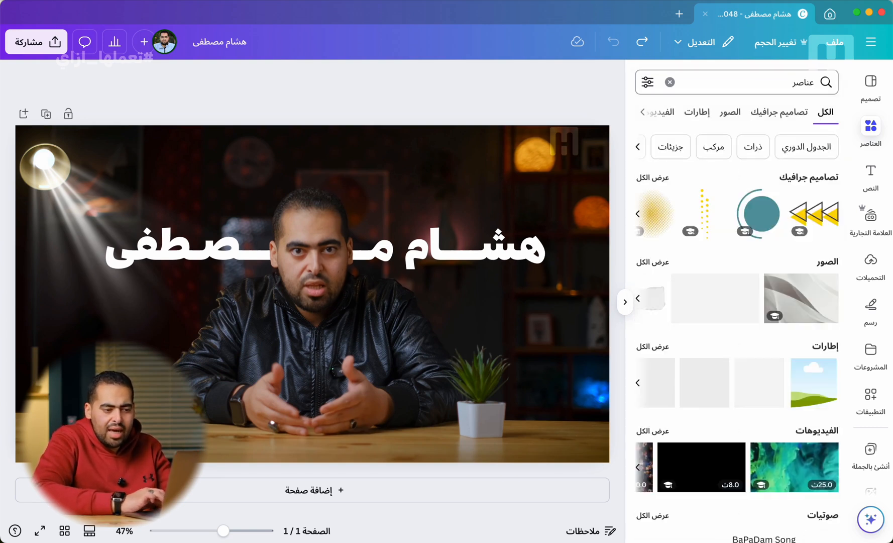
pyautogui.click(769, 121)
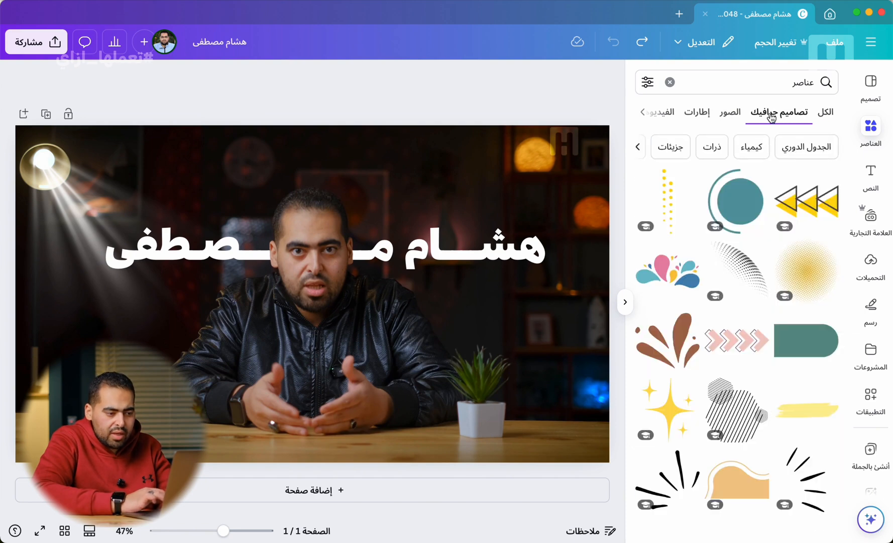
# Add the yellow dotted-column graphic, rotate it to horizontal, and tuck it partly behind the man's shoulder above the plant
pyautogui.click(676, 187)
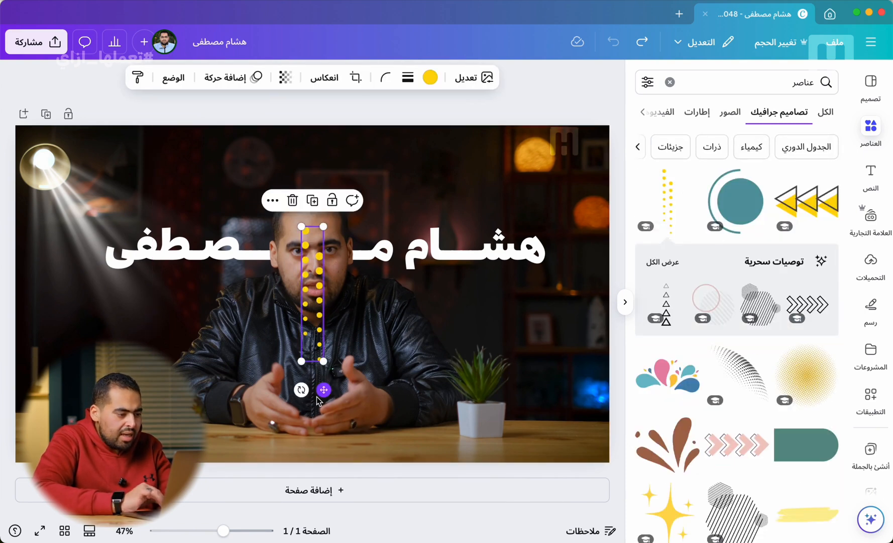
pyautogui.moveTo(301, 387); pyautogui.dragTo(473, 301)
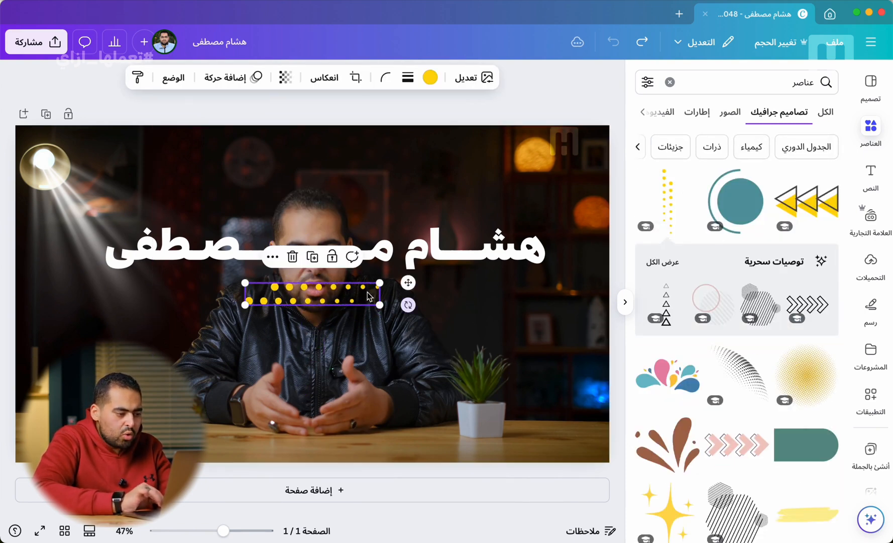
pyautogui.moveTo(408, 305); pyautogui.dragTo(437, 313)
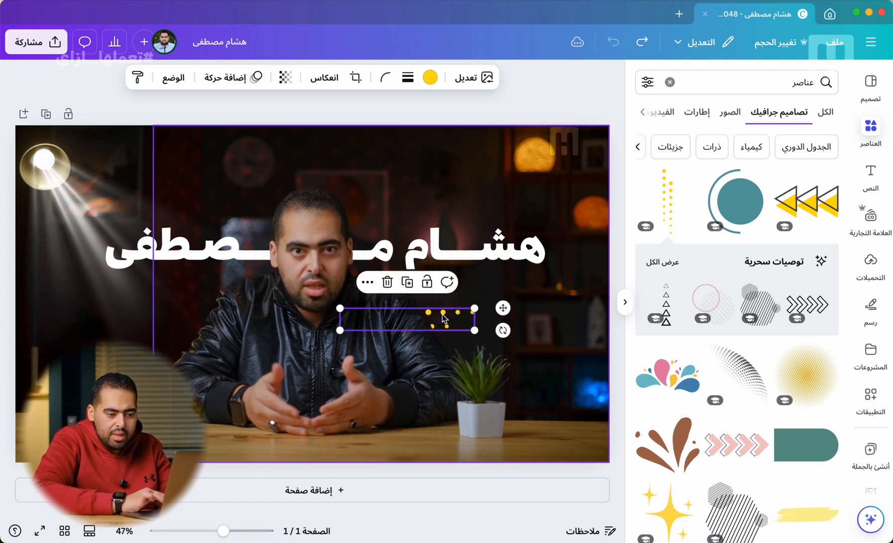
# Add the outlined petal-burst graphic from the elements results to the design and recolour it to the document's yellow
pyautogui.scroll(-2, 727, 249)
pyautogui.scroll(-7, 727, 249)
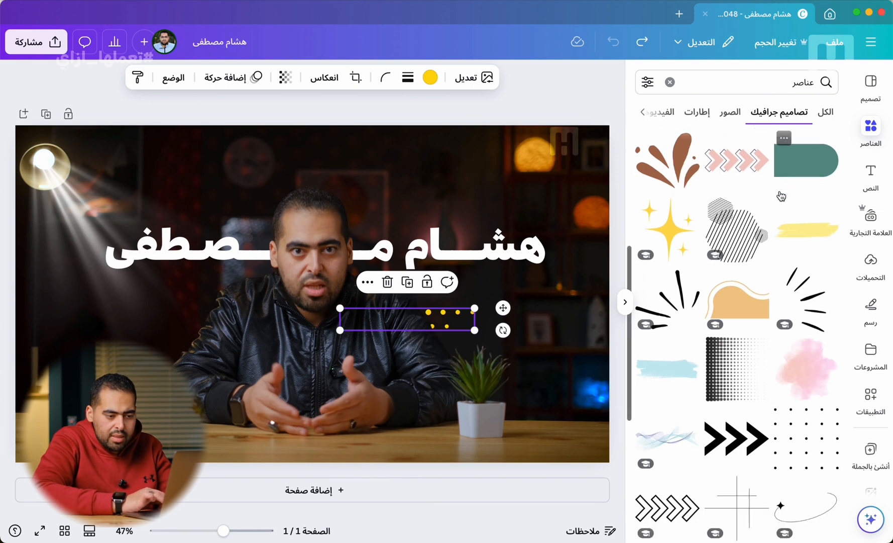
pyautogui.scroll(-3, 773, 261)
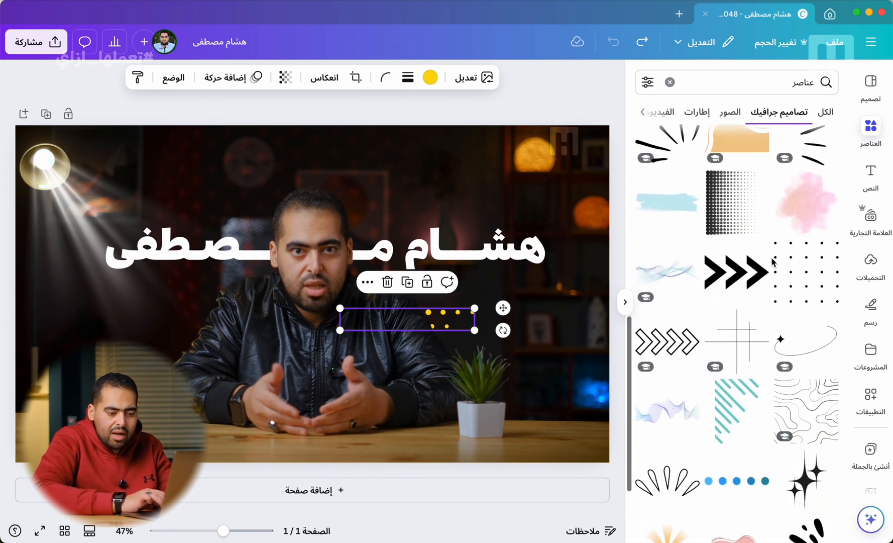
pyautogui.scroll(-4, 746, 300)
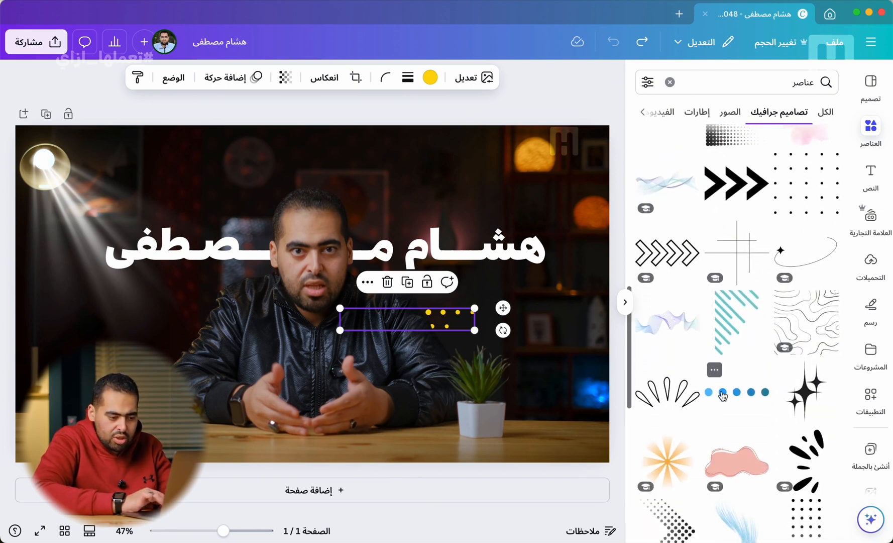
pyautogui.click(668, 399)
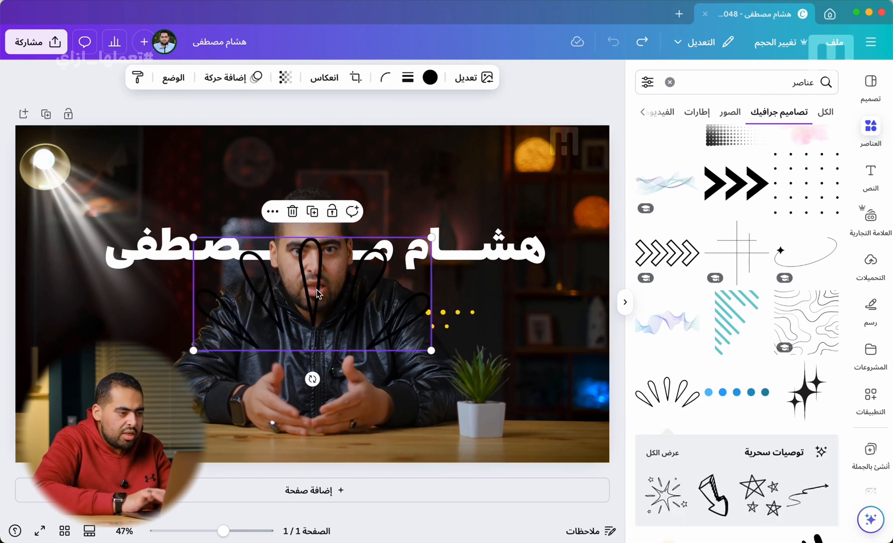
pyautogui.click(430, 77)
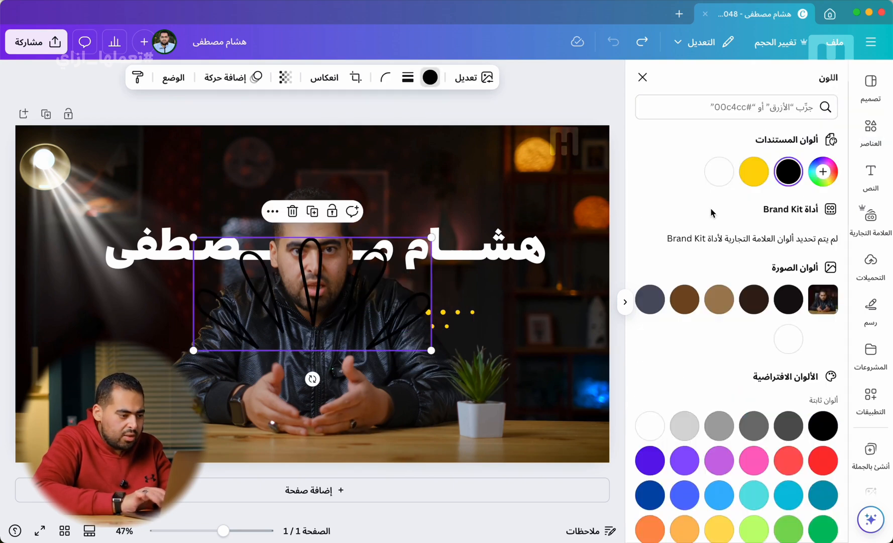
pyautogui.click(753, 179)
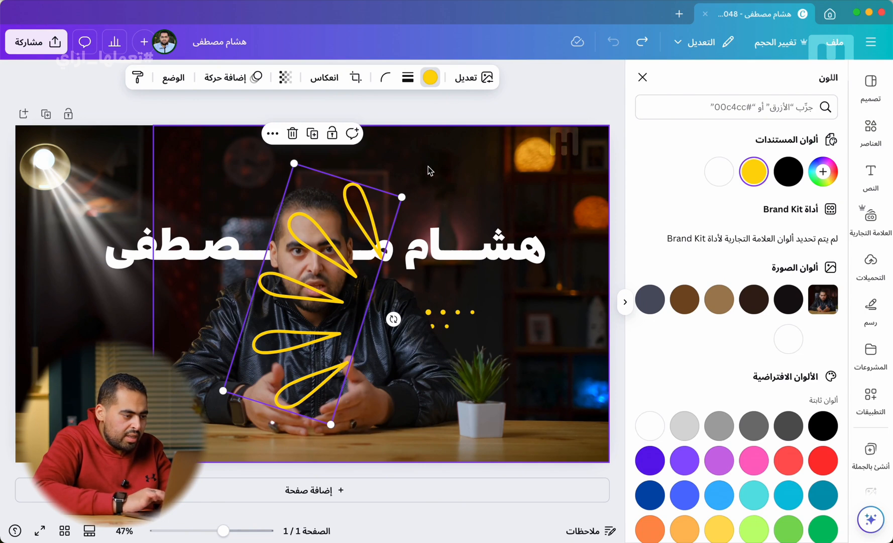
# Shrink the yellow petal burst, tilt it outward, and tuck it partly behind the man's shoulder below the light rays
pyautogui.moveTo(401, 197); pyautogui.dragTo(319, 309)
pyautogui.moveTo(266, 322); pyautogui.dragTo(206, 323)
pyautogui.moveTo(260, 346); pyautogui.dragTo(251, 361)
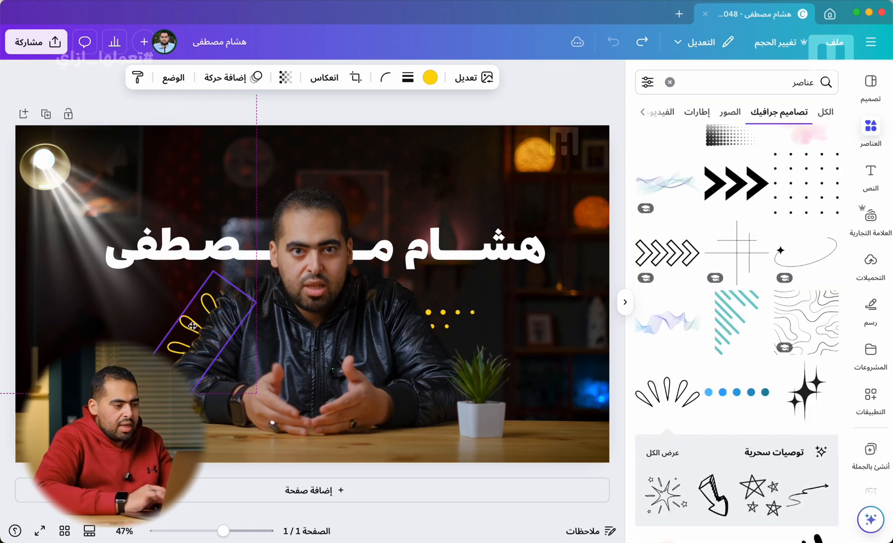
pyautogui.click(374, 114)
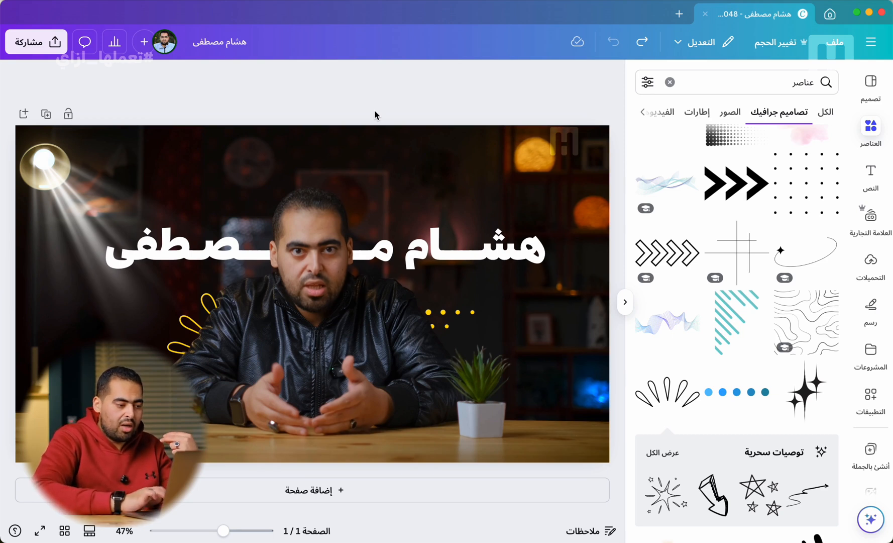
# Delete the man's cutout layer and the full-size background photo, keeping the title and the decorative graphics
pyautogui.click(327, 244)
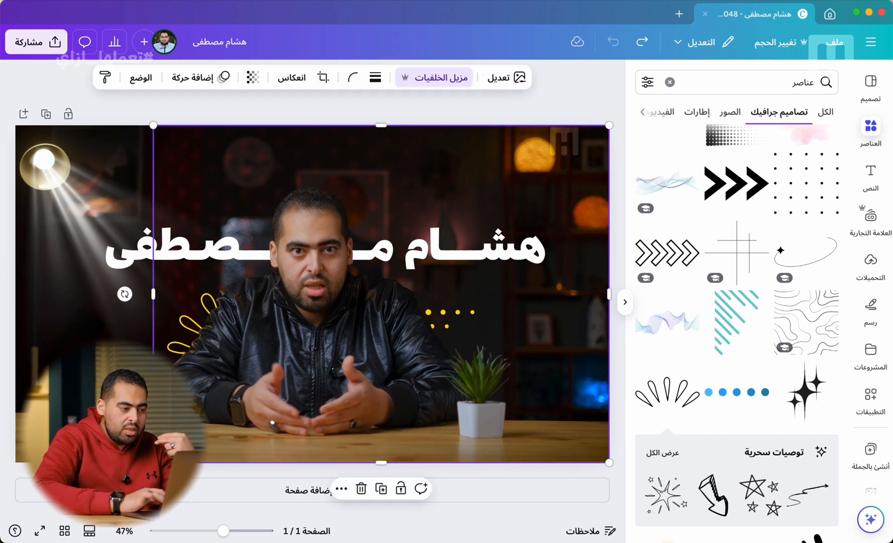
pyautogui.click(327, 151)
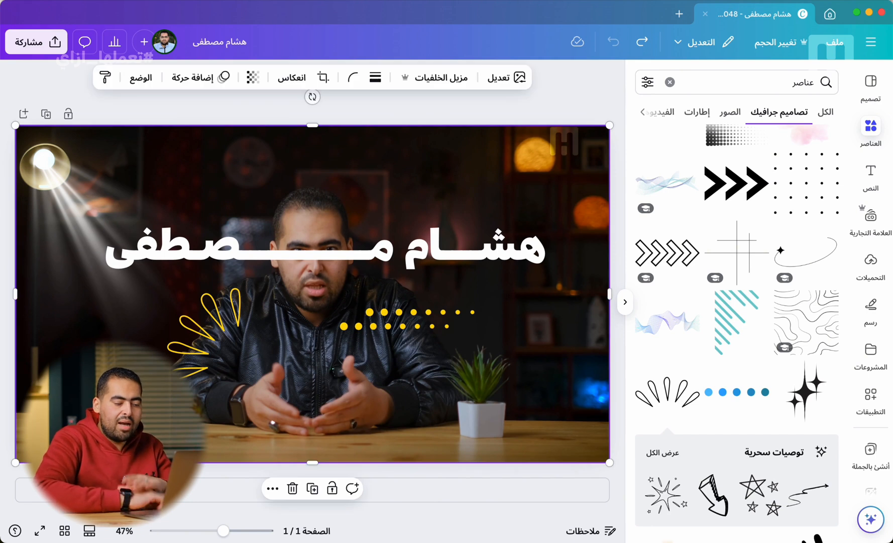
pyautogui.press('Delete')
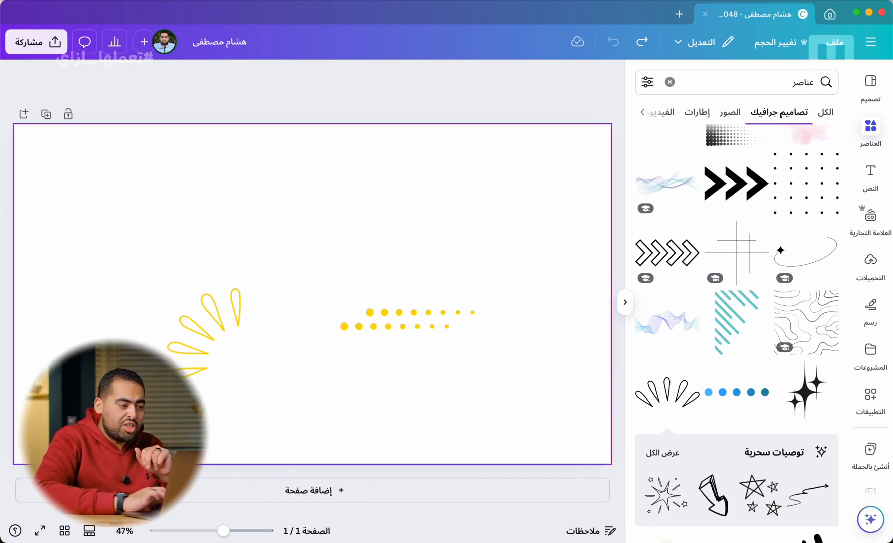
# Set the empty page's background colour to light grey so the white title and light rays stand out
pyautogui.click(324, 168)
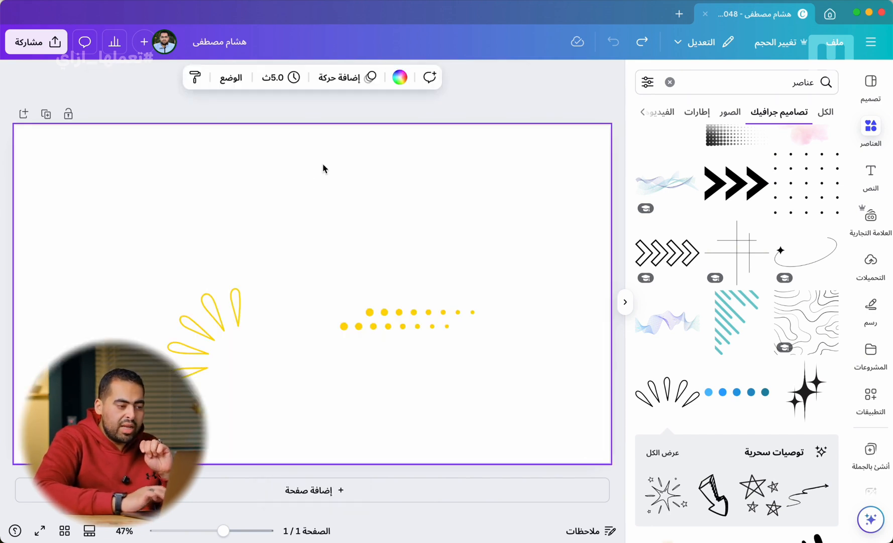
pyautogui.click(400, 77)
pyautogui.click(684, 388)
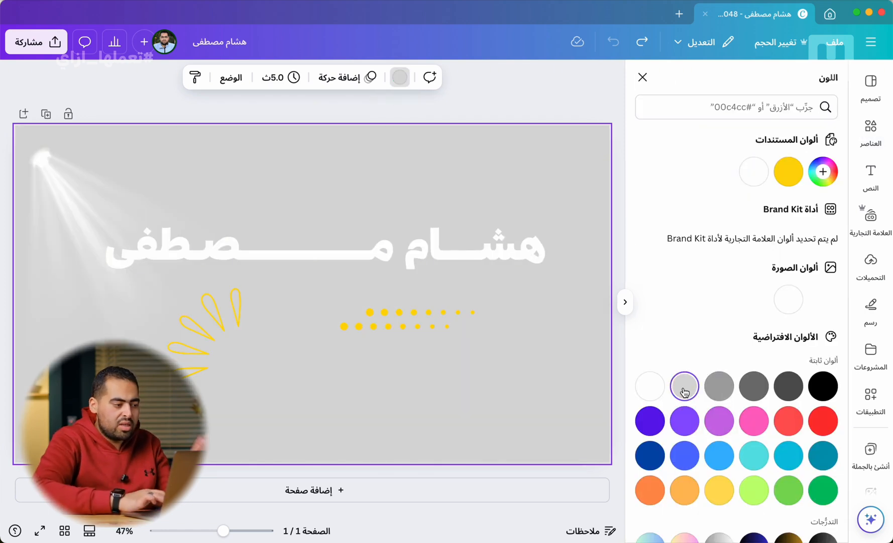
# Download the design as a PNG with a transparent background and save it to the Downloads folder (التنزيلات)
pyautogui.click(45, 49)
pyautogui.click(228, 292)
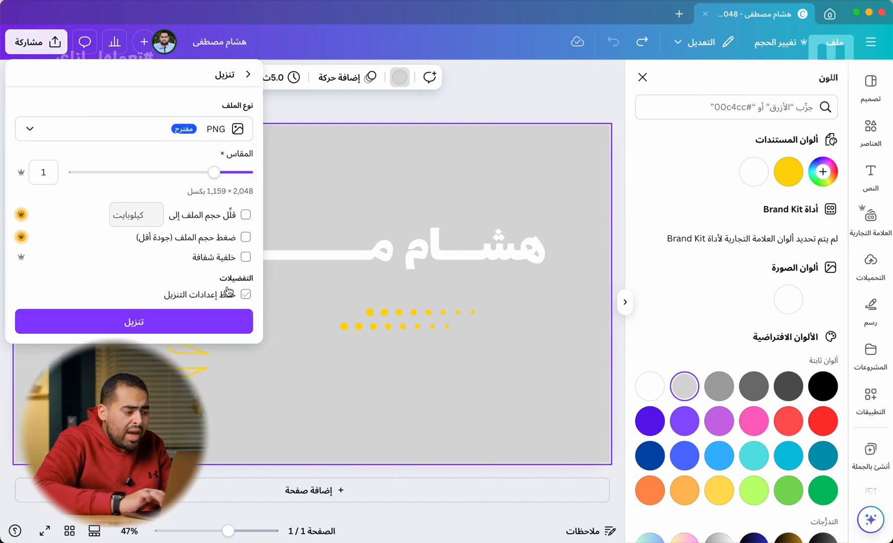
pyautogui.click(246, 257)
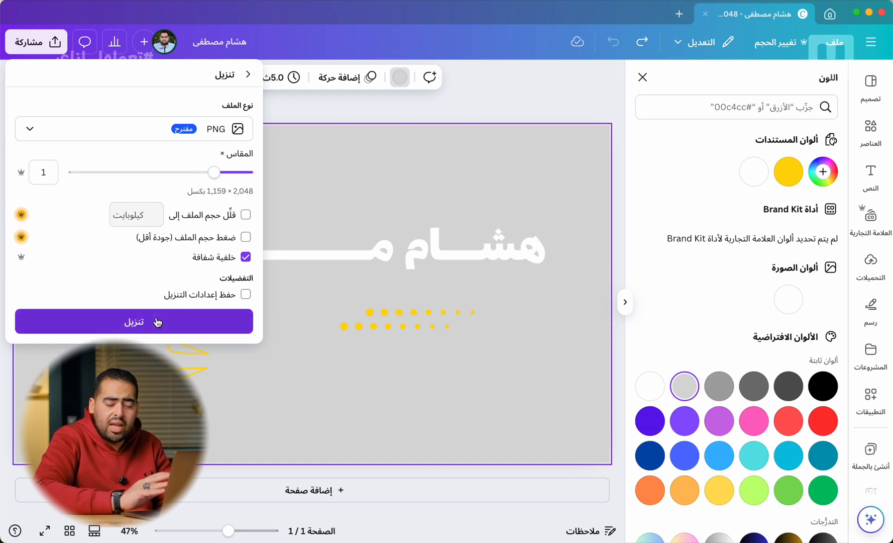
pyautogui.click(157, 321)
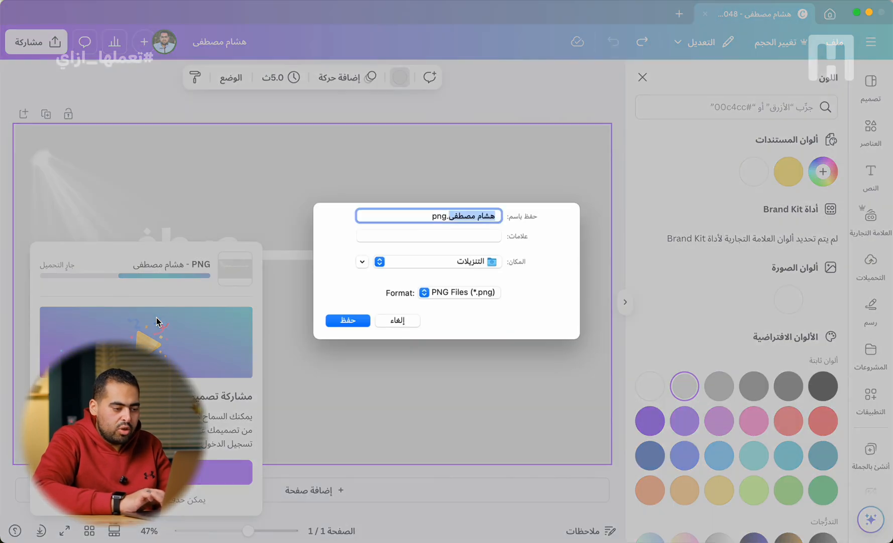
pyautogui.click(348, 320)
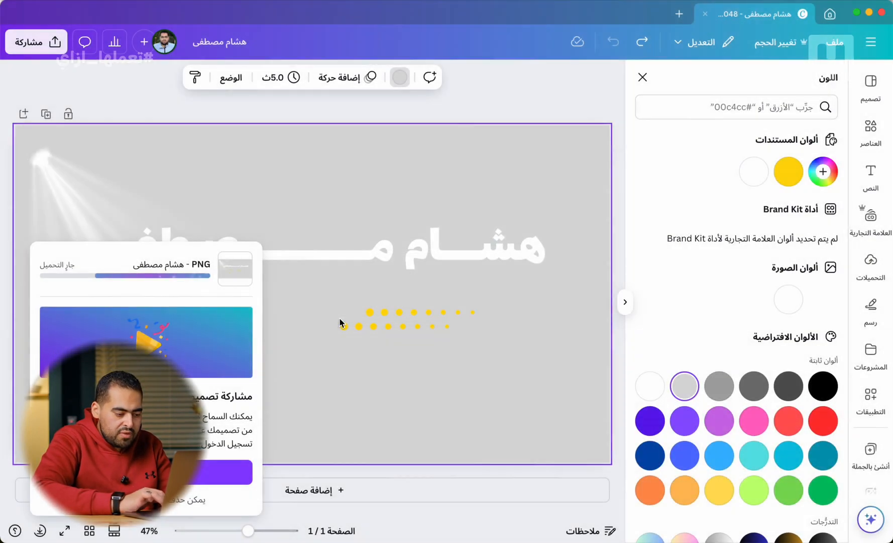
# Switch to CapCut and place the exported title PNG from the Downloads folder on the timeline between the two video layers
pyautogui.moveTo(424, 525)
pyautogui.click(451, 515)
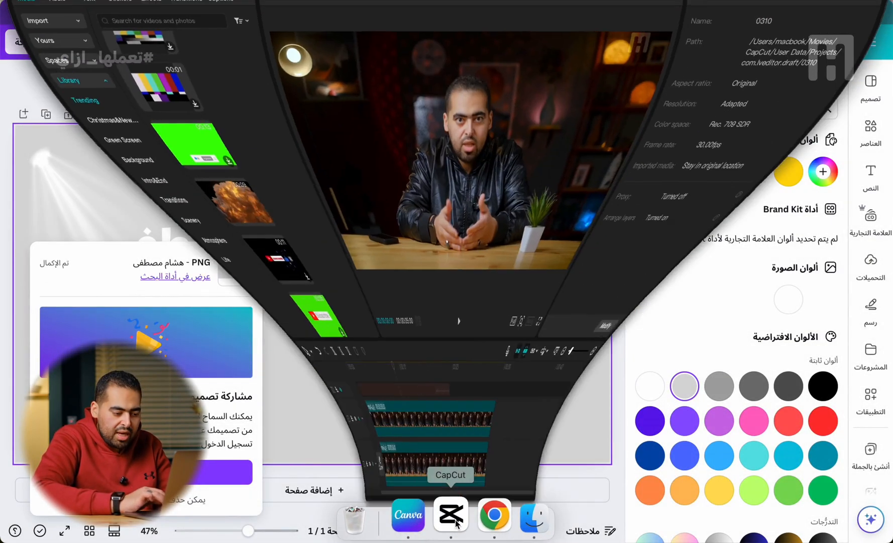
pyautogui.click(500, 517)
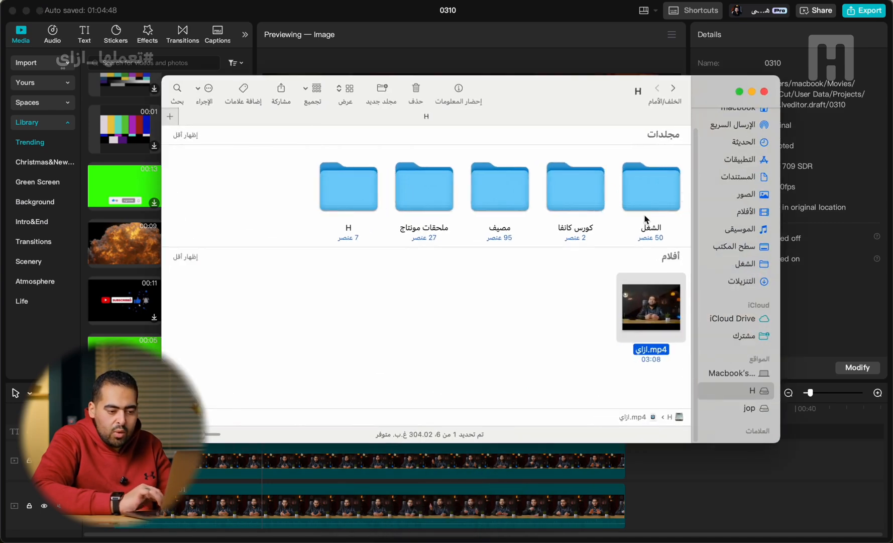
pyautogui.click(727, 282)
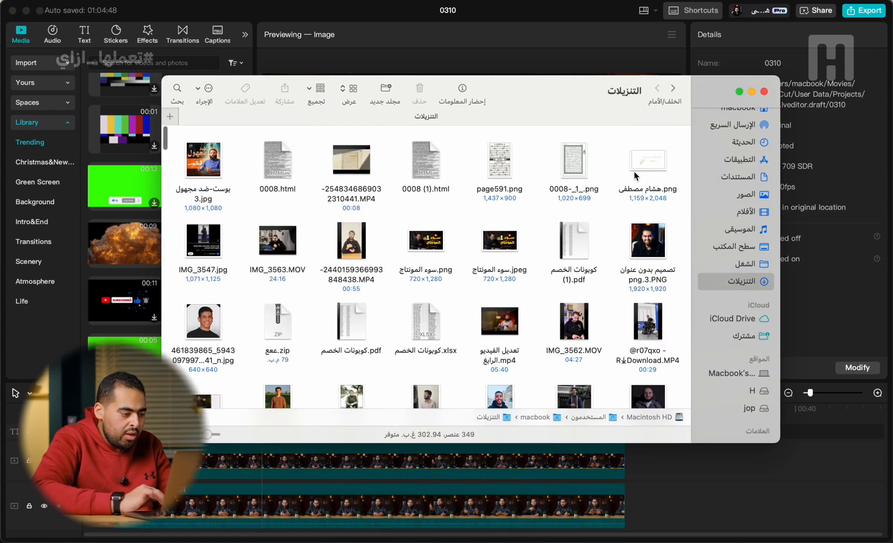
pyautogui.moveTo(641, 161); pyautogui.dragTo(604, 475)
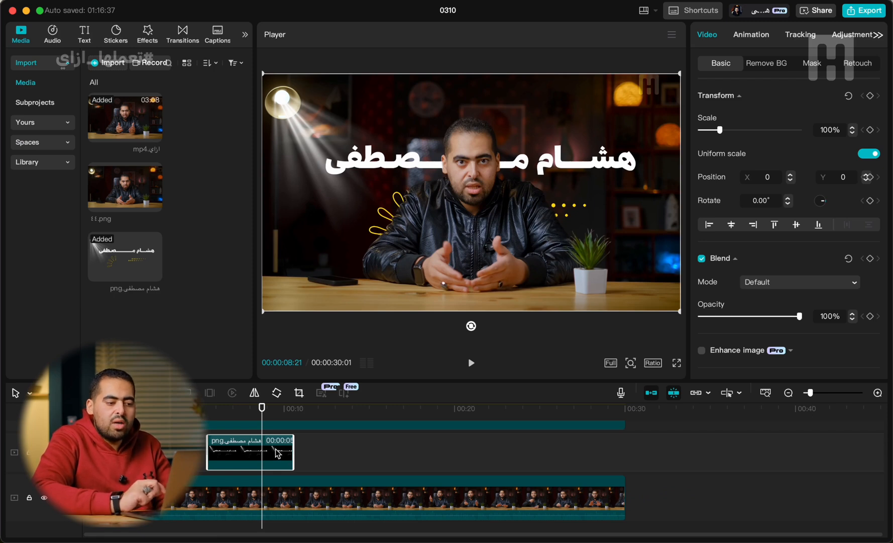
# Move the title image clip earlier so it starts at about 2 seconds, and play the video from the beginning
pyautogui.moveTo(526, 541)
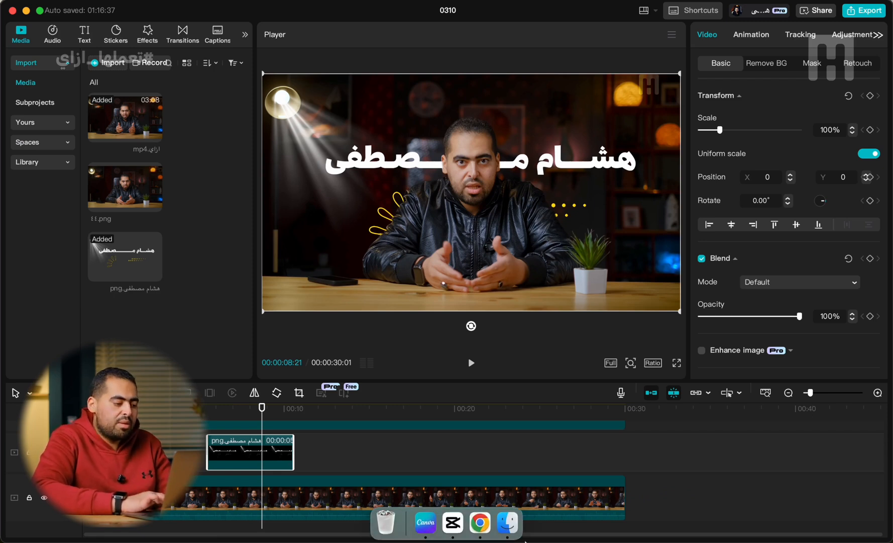
pyautogui.press('Home')
pyautogui.press('space')
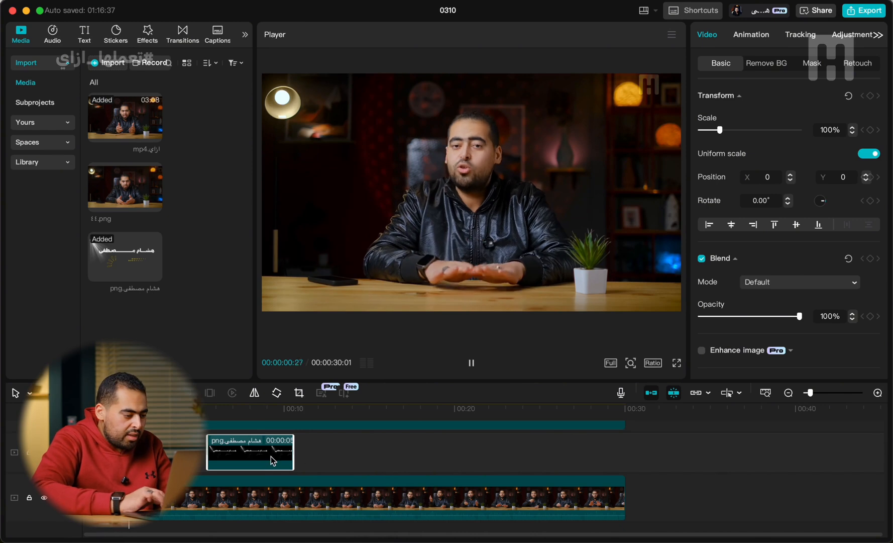
pyautogui.moveTo(272, 460); pyautogui.dragTo(208, 462)
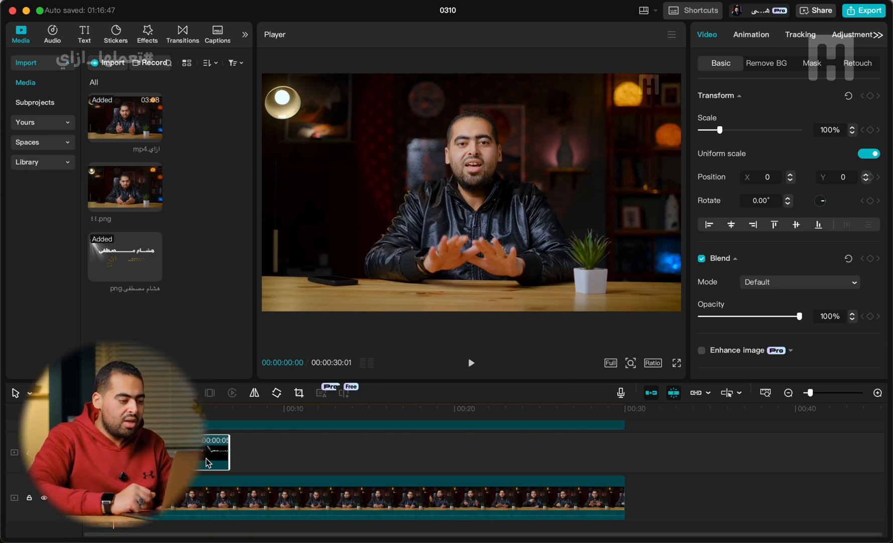
pyautogui.press('space')
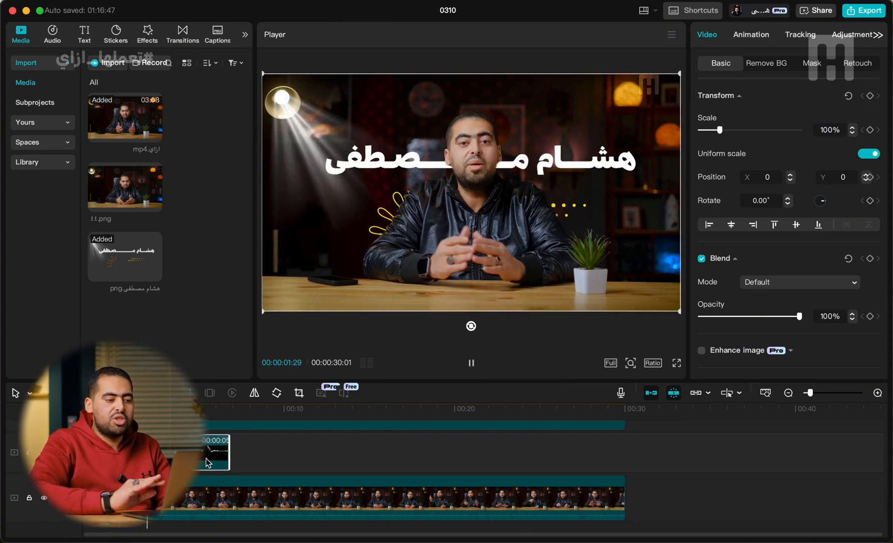
pyautogui.press('space')
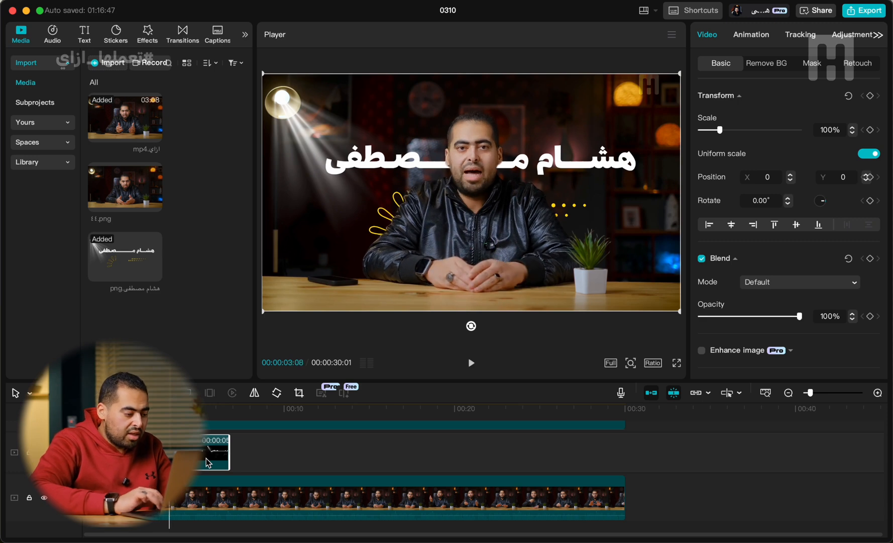
# Return to about 2 seconds, select the title image in the preview, and play past the end of its clip
pyautogui.click(267, 455)
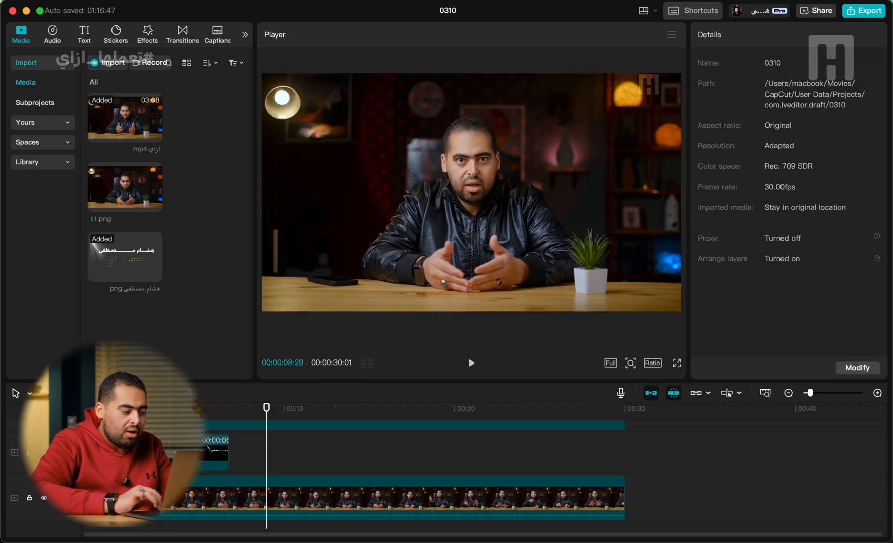
pyautogui.moveTo(267, 407); pyautogui.dragTo(149, 407)
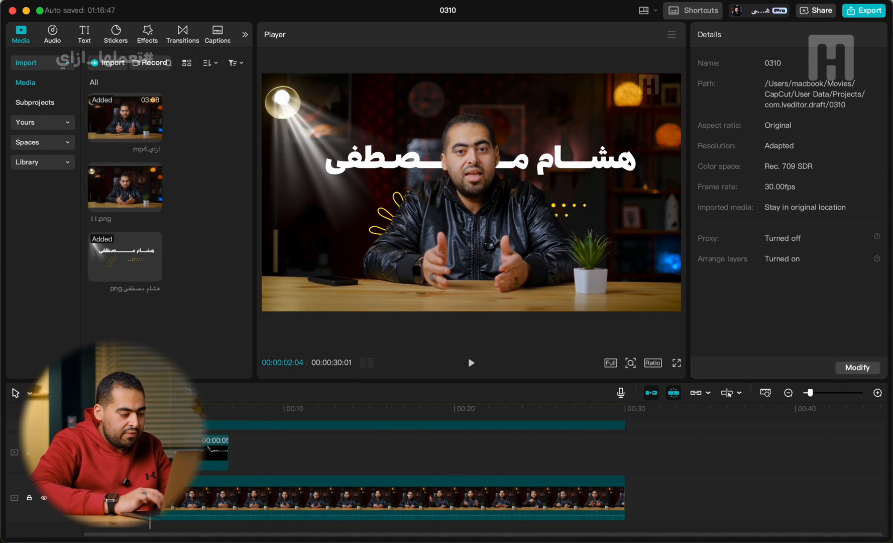
pyautogui.click(593, 216)
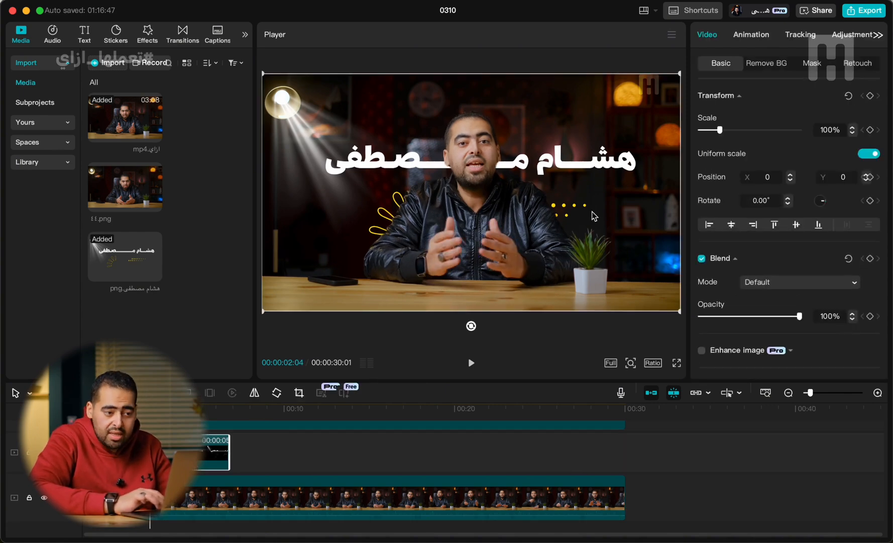
pyautogui.press('space')
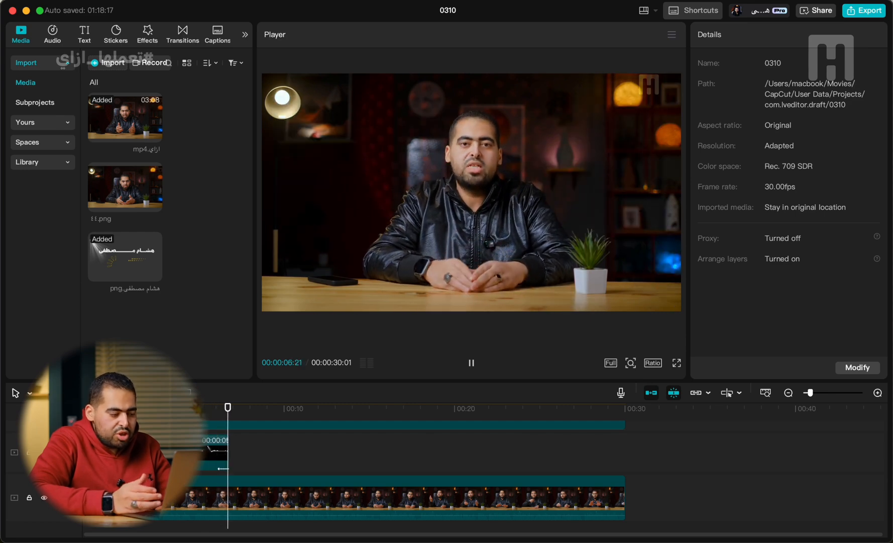
pyautogui.press('space')
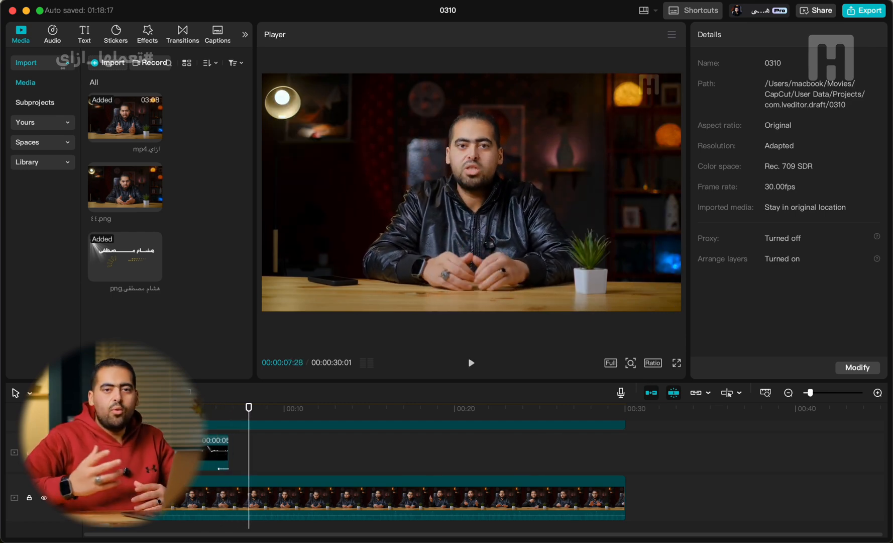